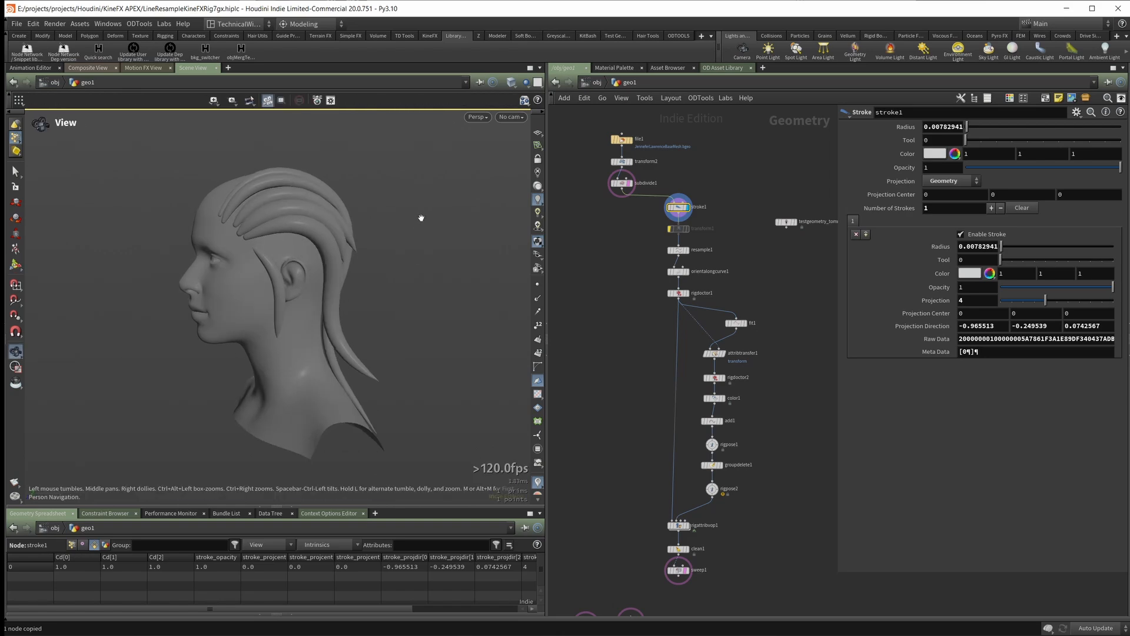
Switch to the browser, pause the "Introducing KineFX" video and move its window away from the Houdini workspace.
key("Return")
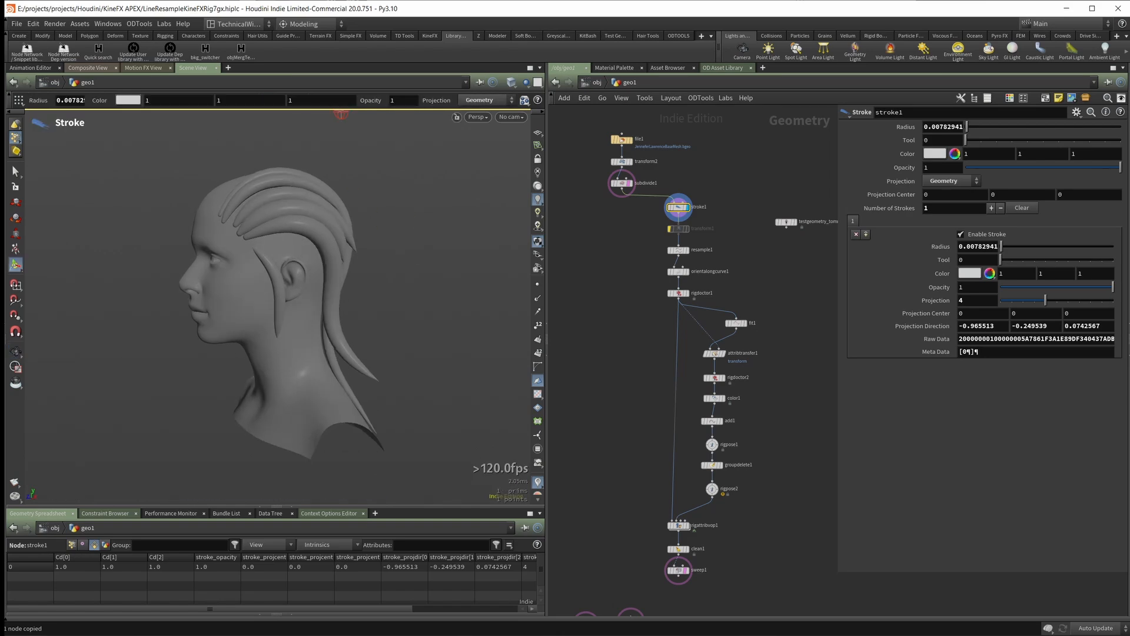
key("alt+Tab")
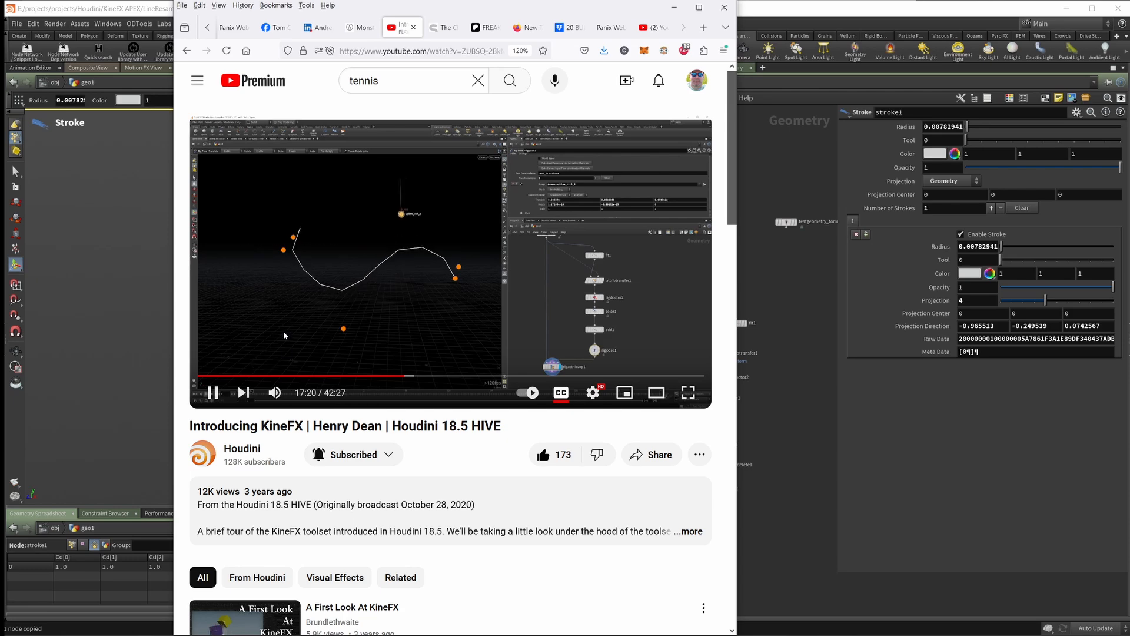
left_click(283, 331)
left_click_drag(460, 13, 677, 0)
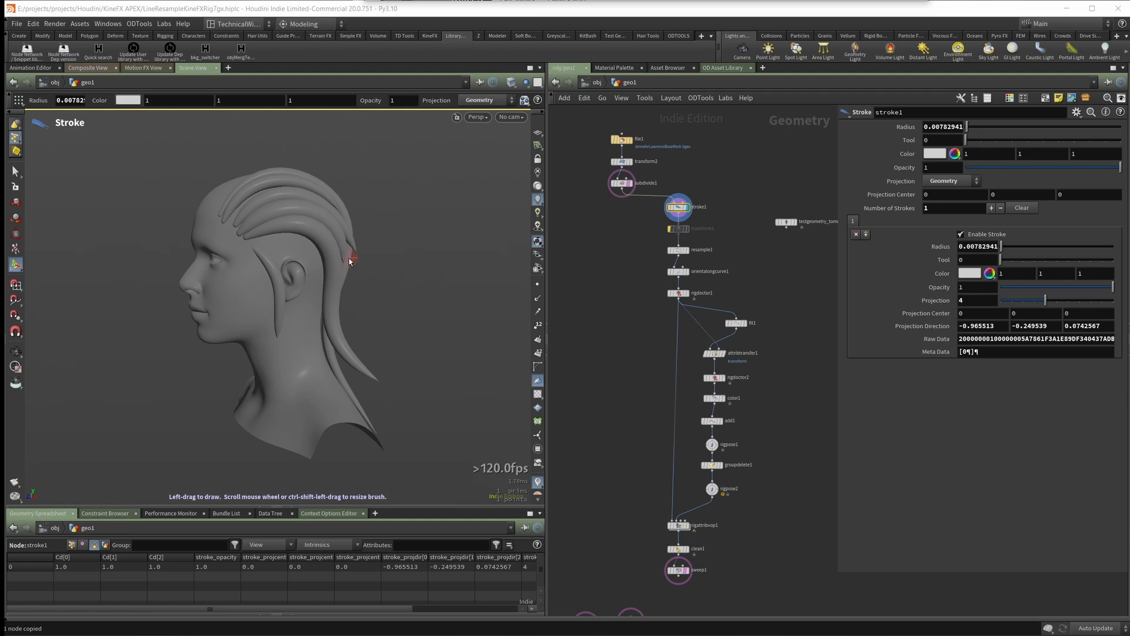
Examine the head model and the node network from the subdivided mesh and stroke1 down to sweep1.
left_click_drag(400, 278, 394, 270, "alt")
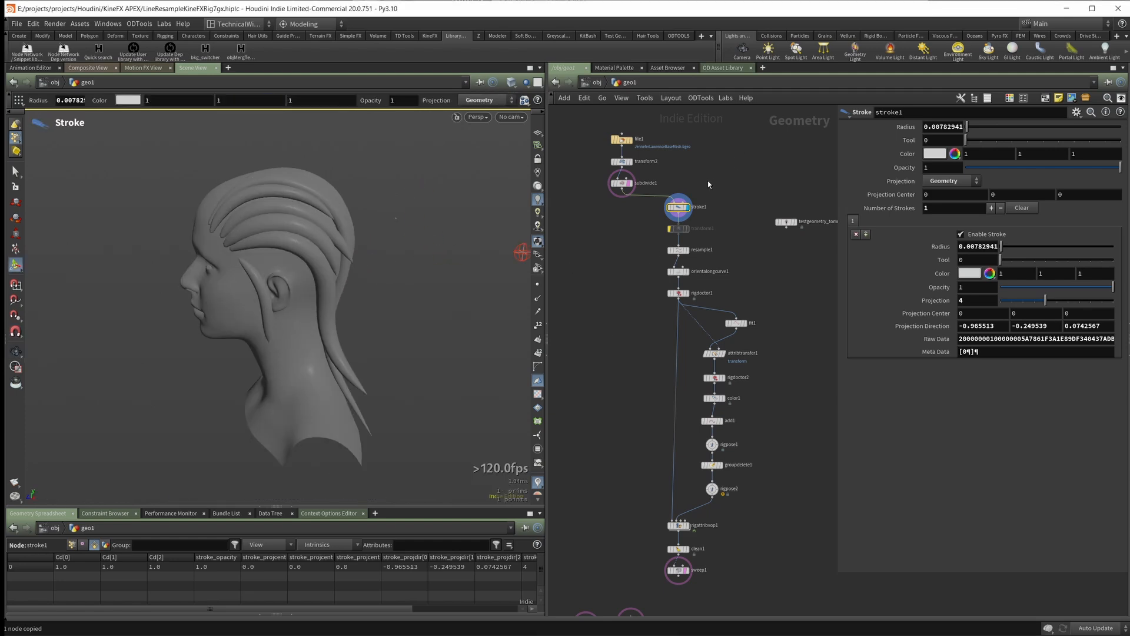
scroll(708, 201, "up", 3)
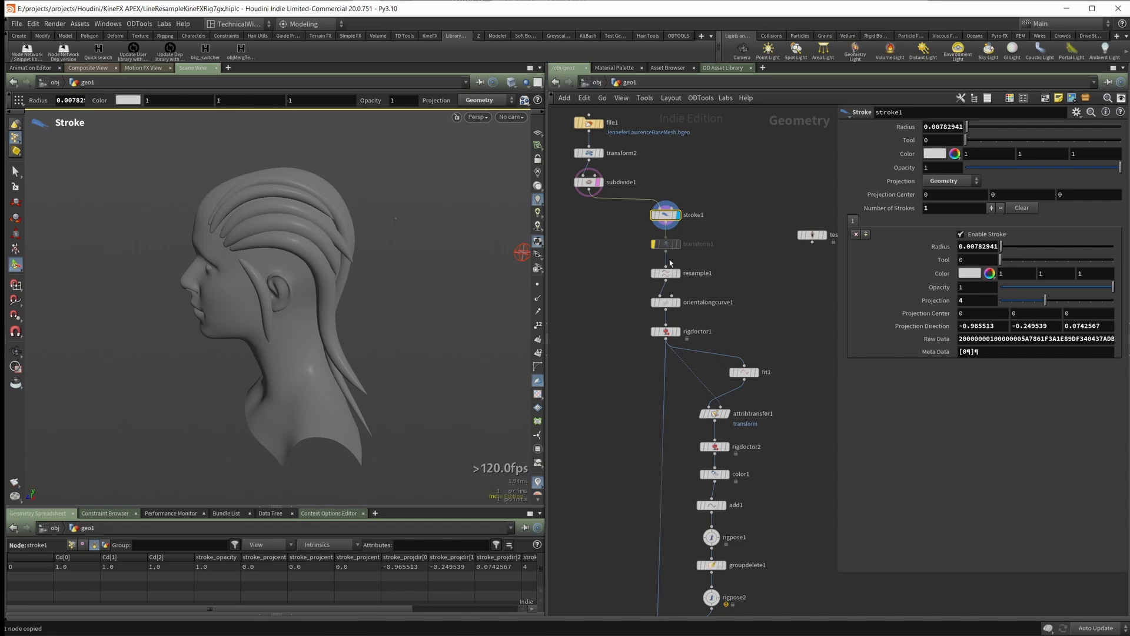
middle_click_drag(709, 250, 699, 192)
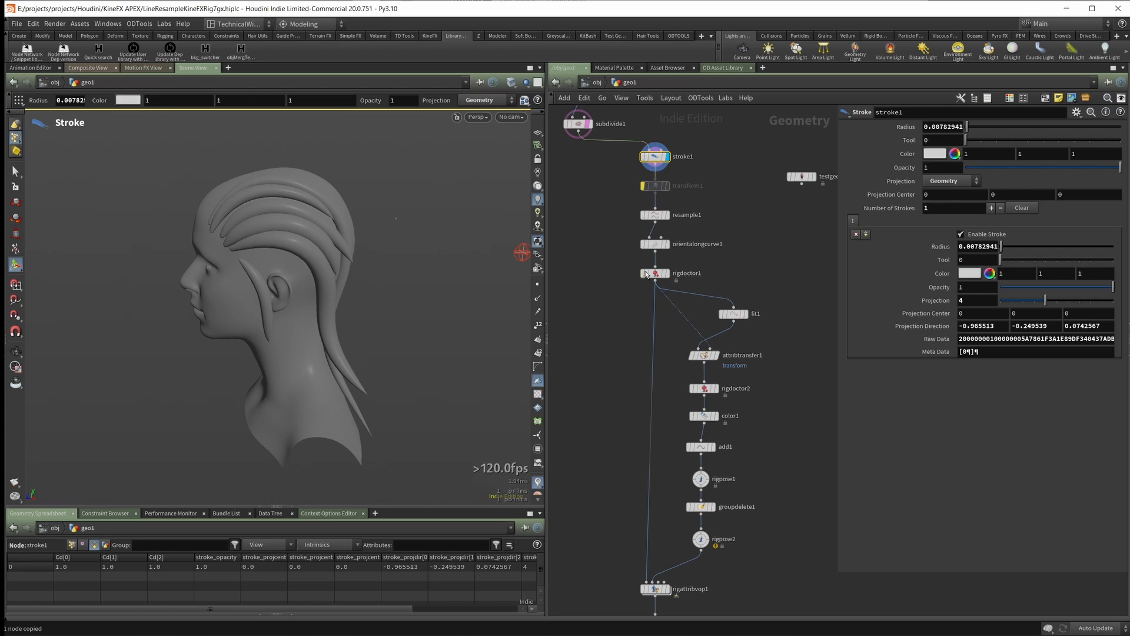
middle_click_drag(719, 293, 720, 243)
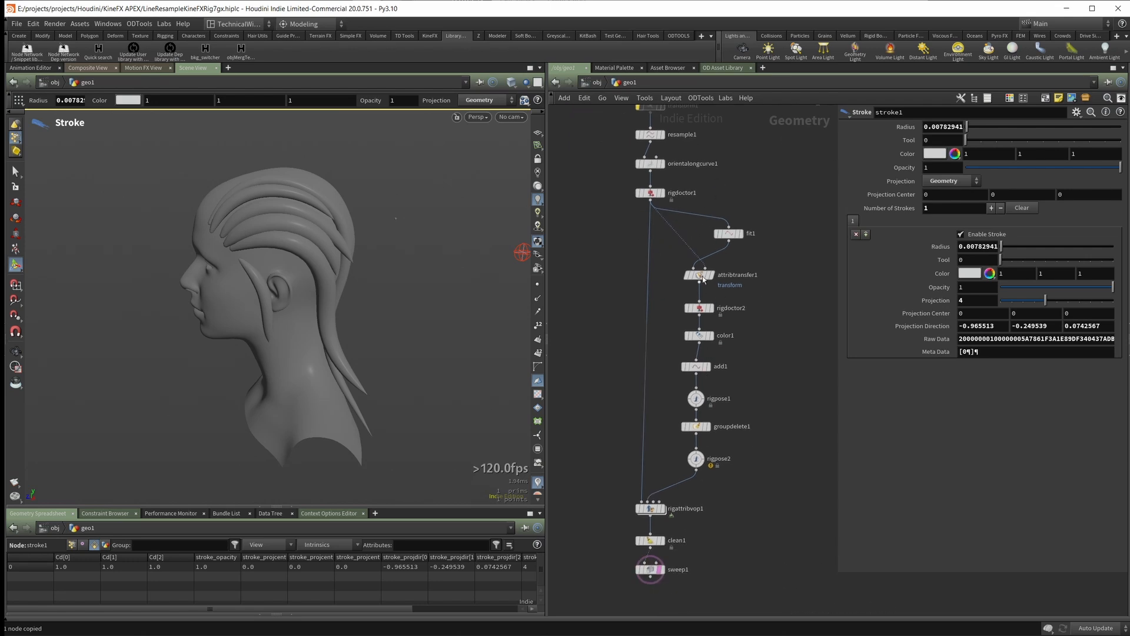
key("Escape")
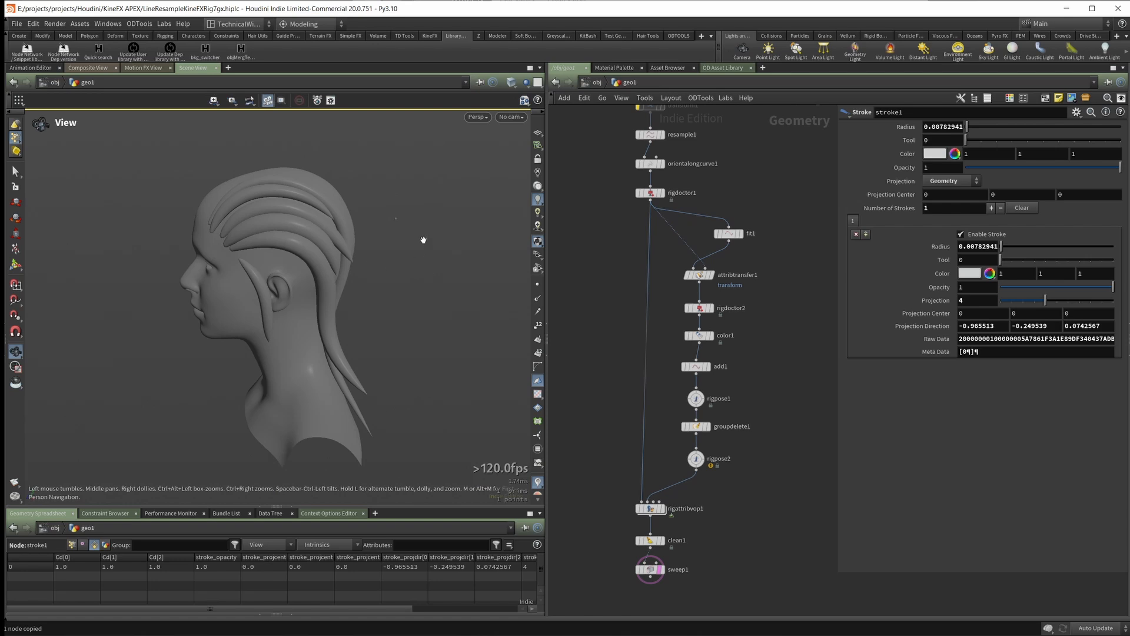
key("Return")
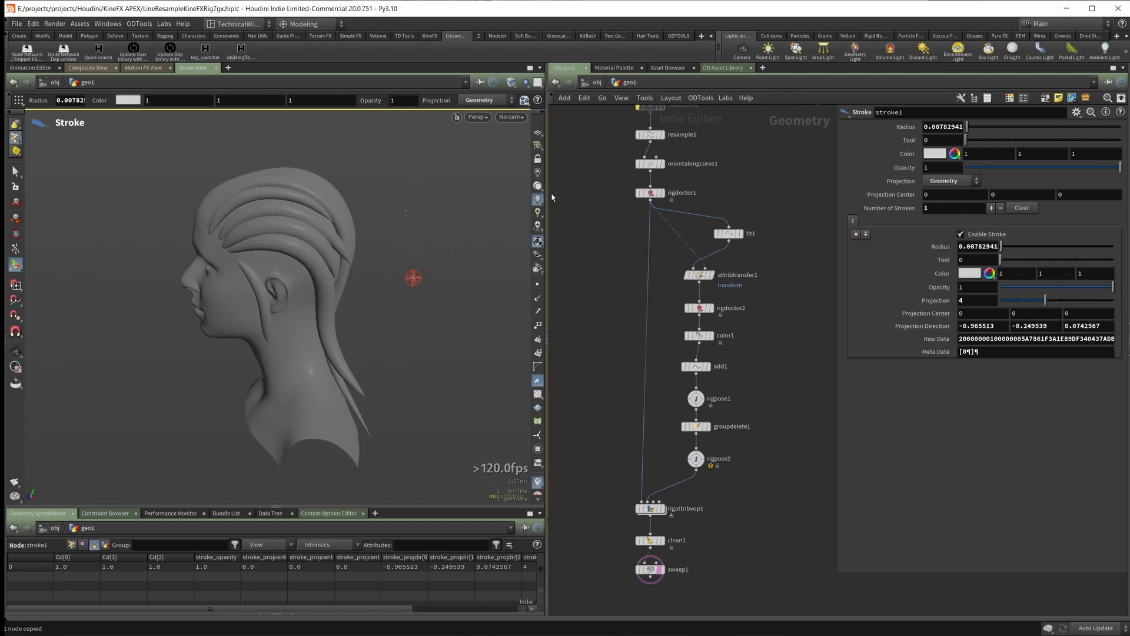
middle_click_drag(598, 187, 606, 242)
scroll(606, 242, "down", 2)
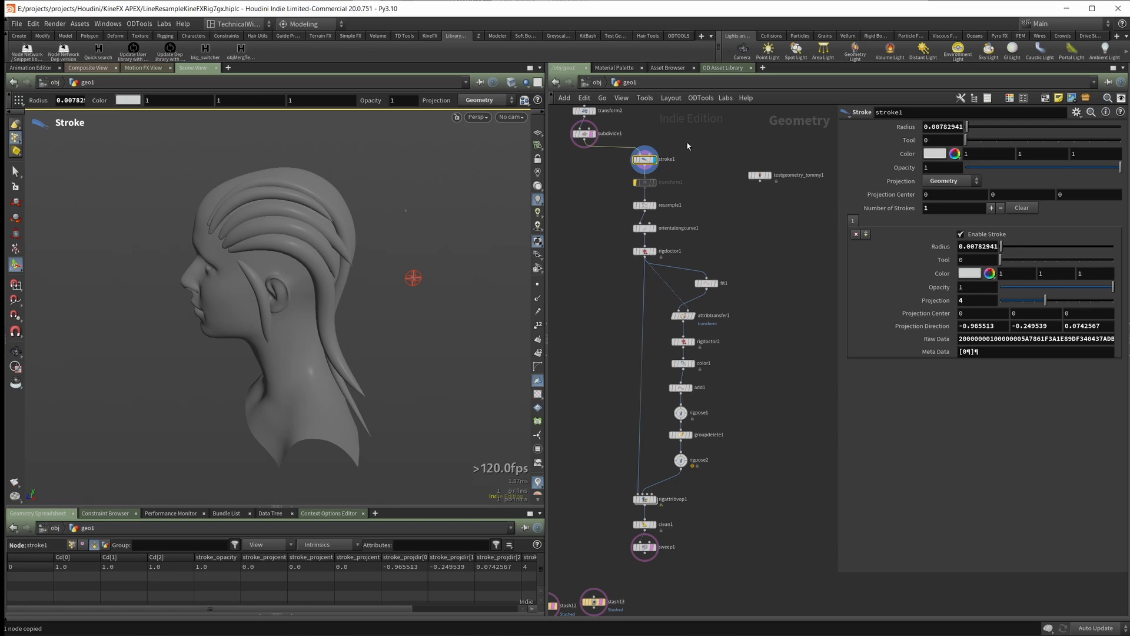
right_click_drag(250, 247, 308, 252, "alt")
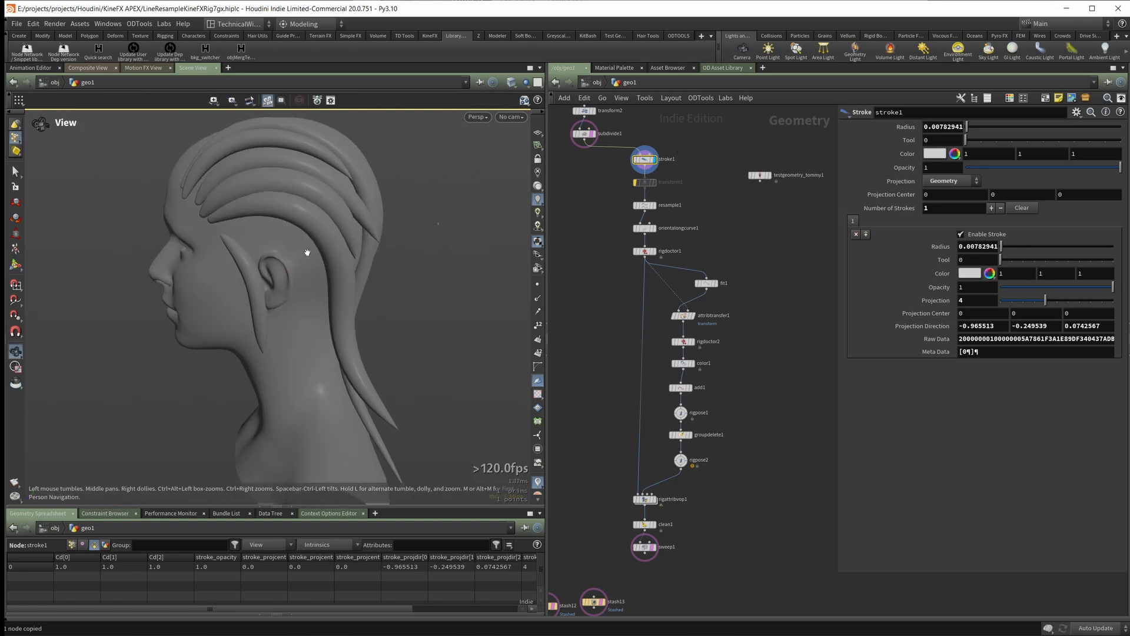
middle_click_drag(595, 124, 617, 190)
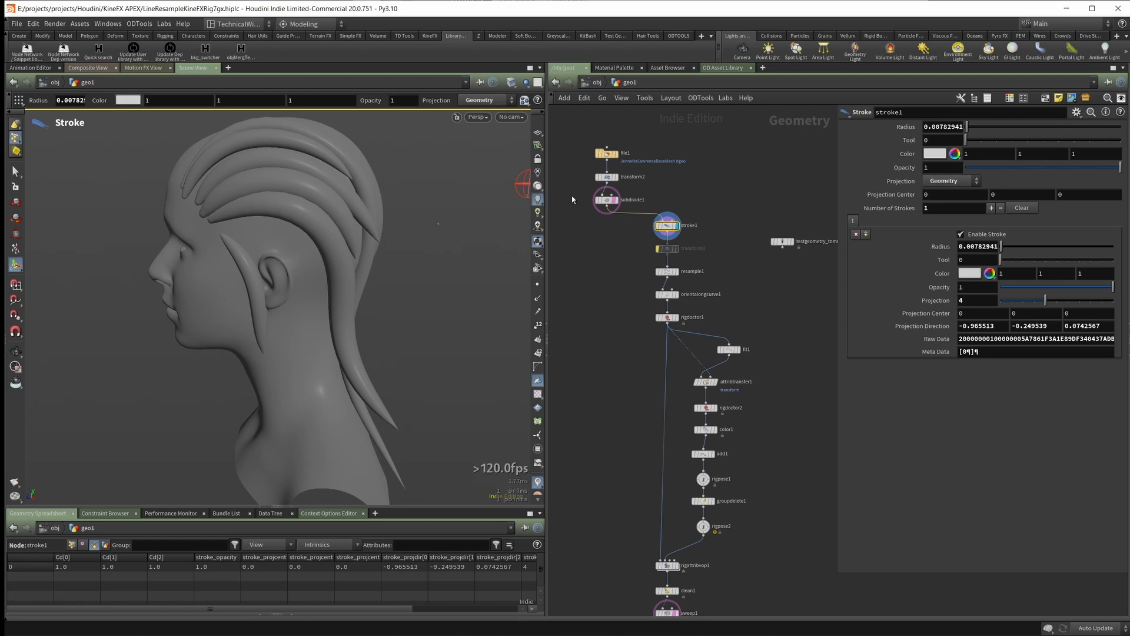
Replace the existing stroke with a new one on the head, running from the temple over the ear and down the neck.
mouse_move(270, 240)
left_mouse_down("alt")
mouse_move(273, 217)
mouse_move(406, 270)
mouse_move(407, 250)
left_mouse_up("alt")
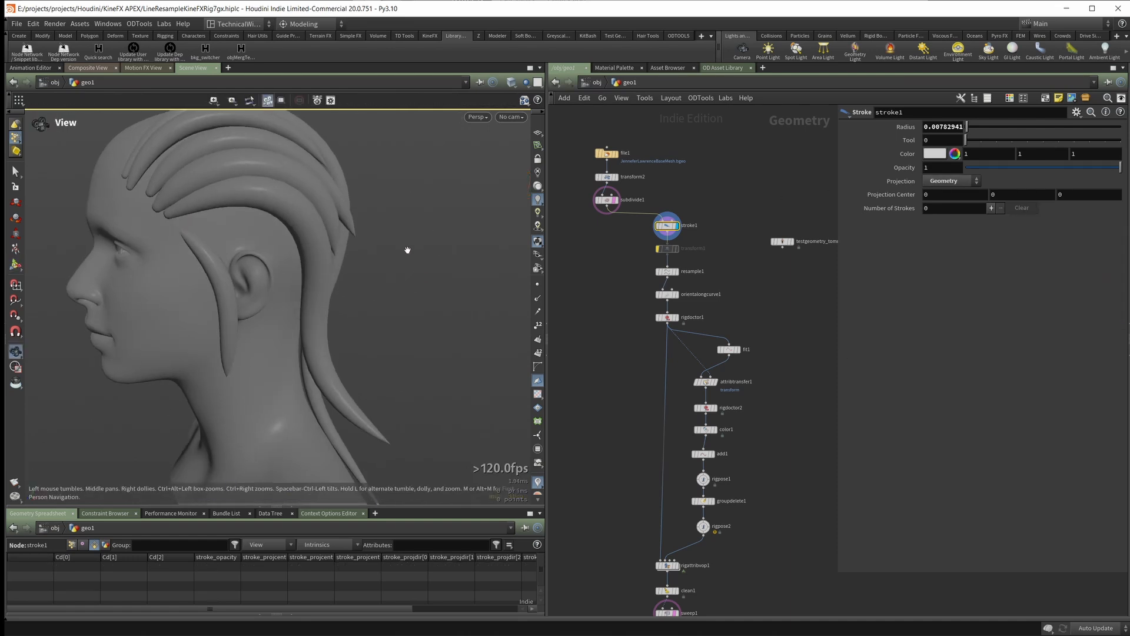
key("Return")
mouse_move(181, 228)
left_mouse_down()
mouse_move(241, 229)
mouse_move(278, 250)
mouse_move(282, 429)
mouse_move(331, 484)
left_mouse_up()
key("Escape")
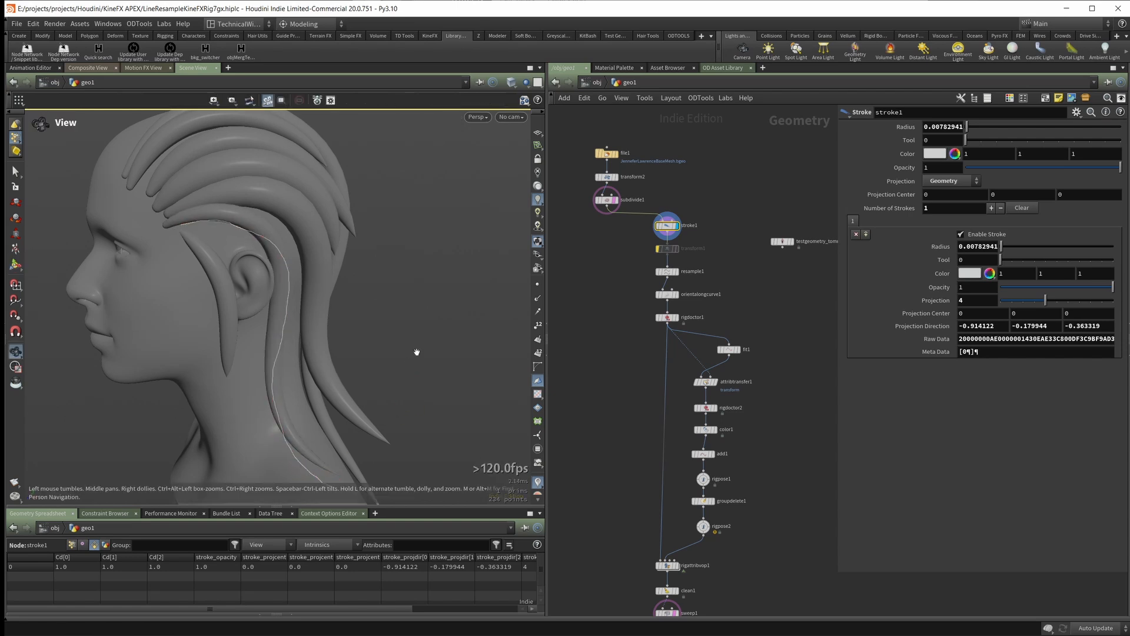
mouse_move(435, 312)
left_mouse_down()
mouse_move(348, 338)
mouse_move(417, 336)
left_mouse_up()
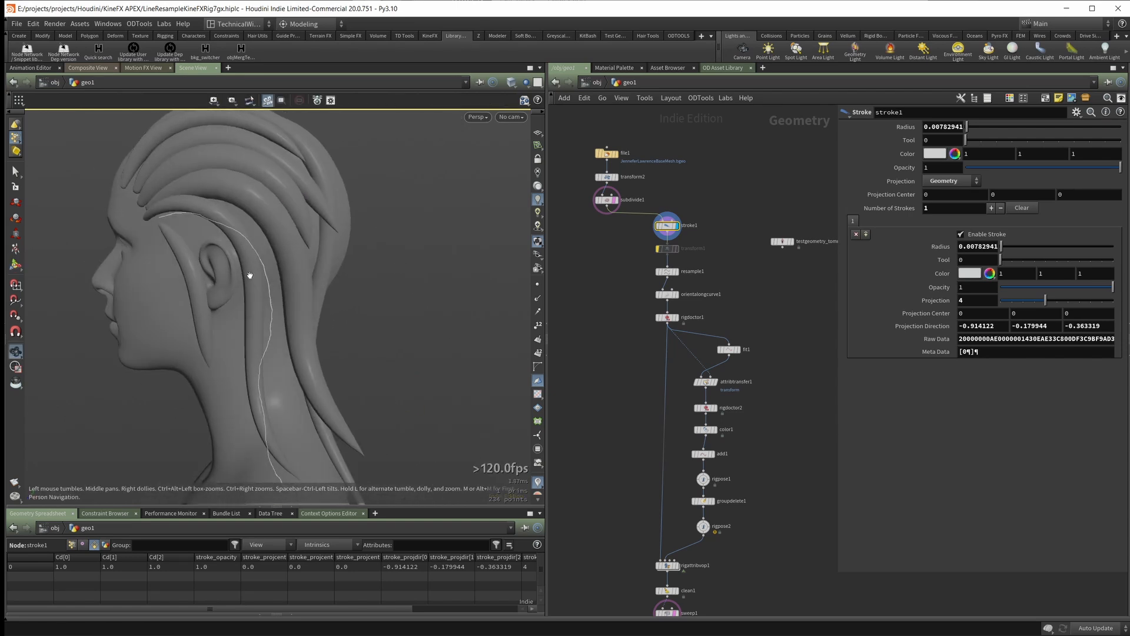
mouse_move(250, 275)
left_mouse_down()
mouse_move(239, 302)
mouse_move(346, 280)
left_mouse_up()
key("Return")
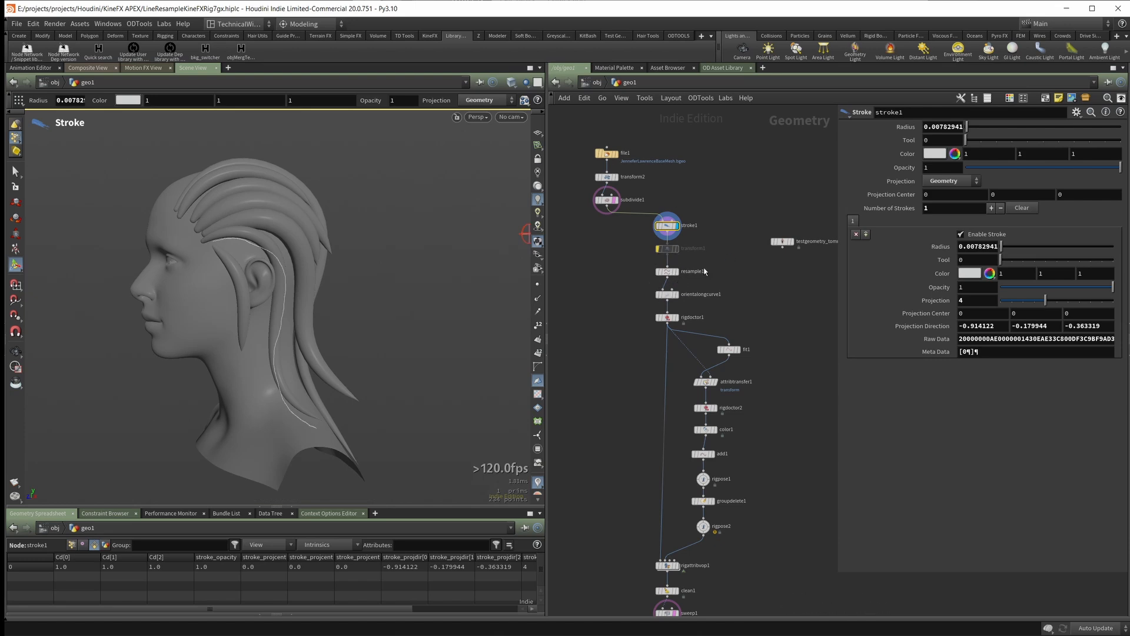
Show the rigpose2 controls for the fitted curve and move spline_ctrl_2 and spline_ctrl_1 to reshape the curve above the ear.
left_click(728, 349)
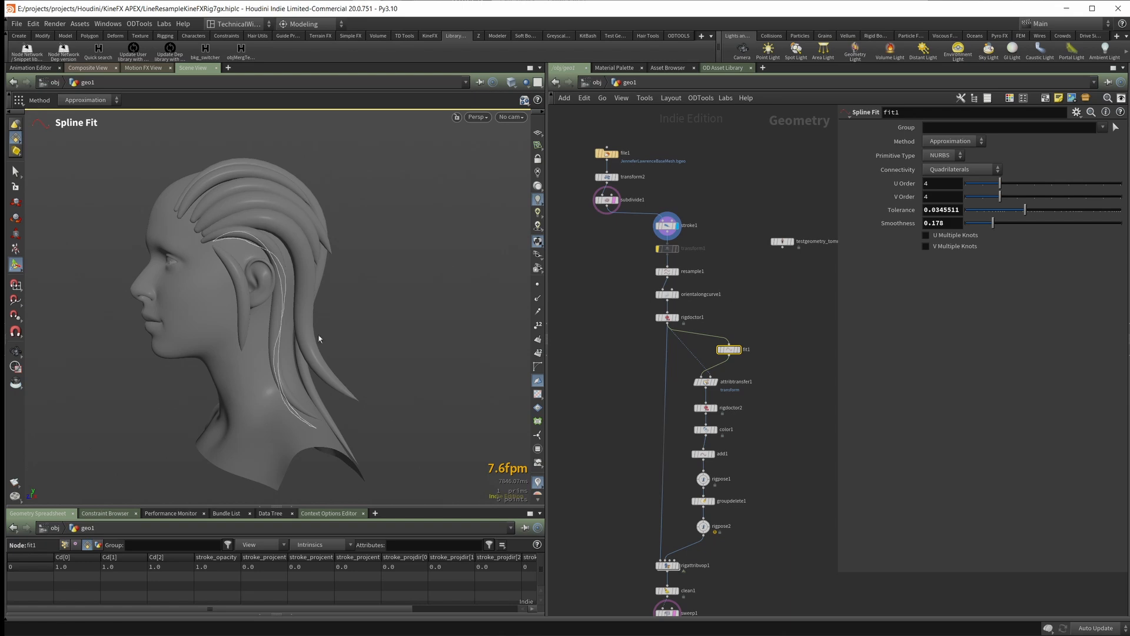
middle_click_drag(614, 486, 618, 360)
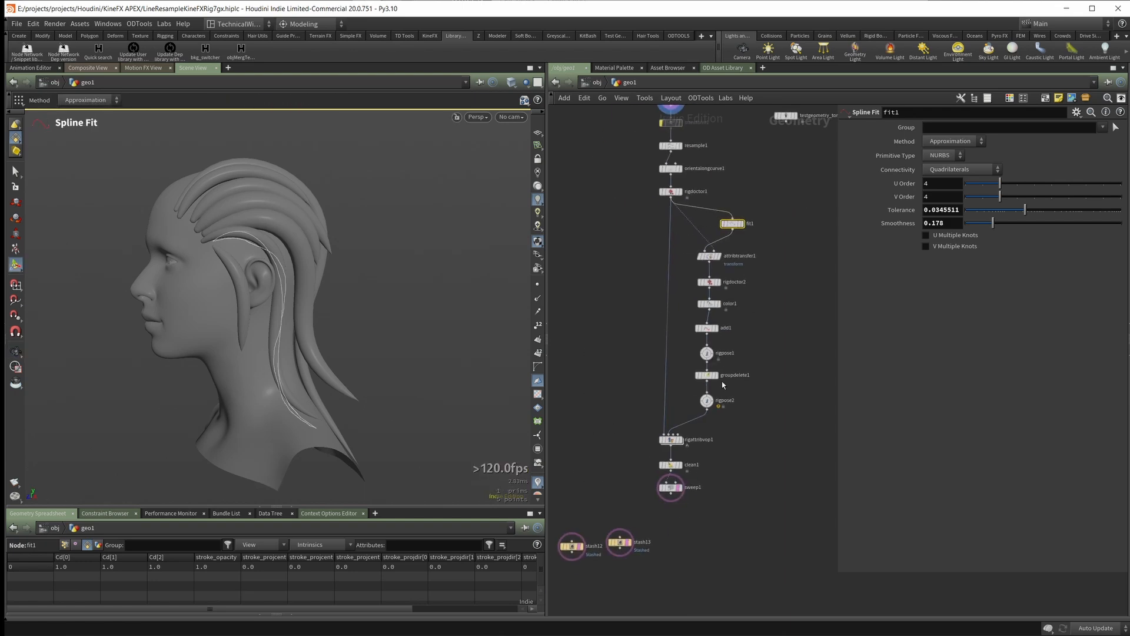
left_click(722, 398)
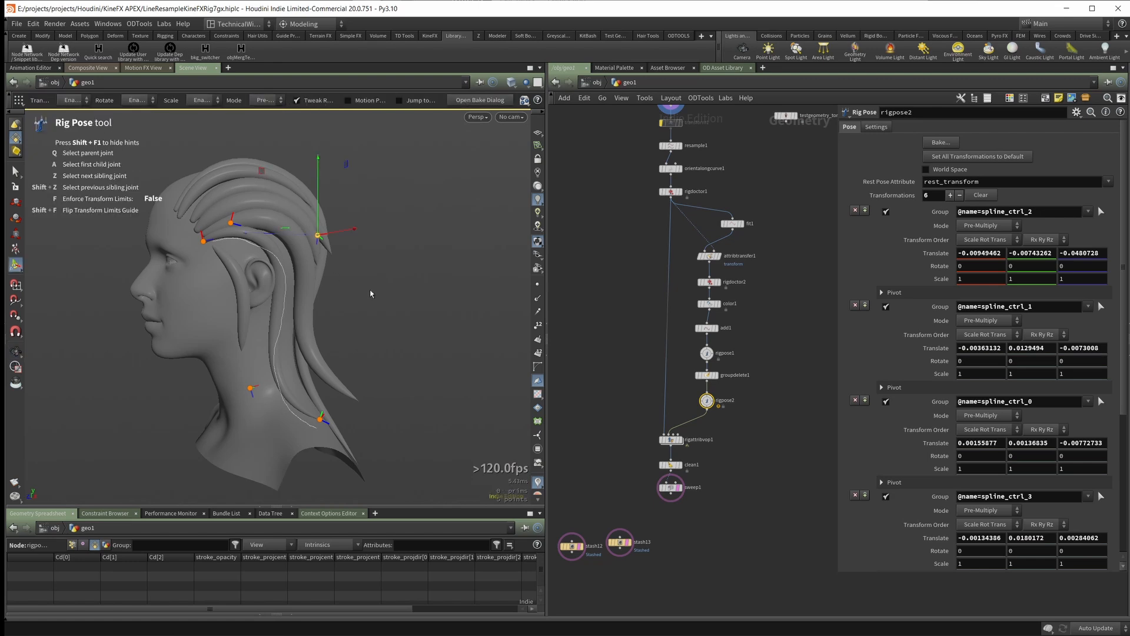
left_click_drag(393, 278, 361, 181, "alt")
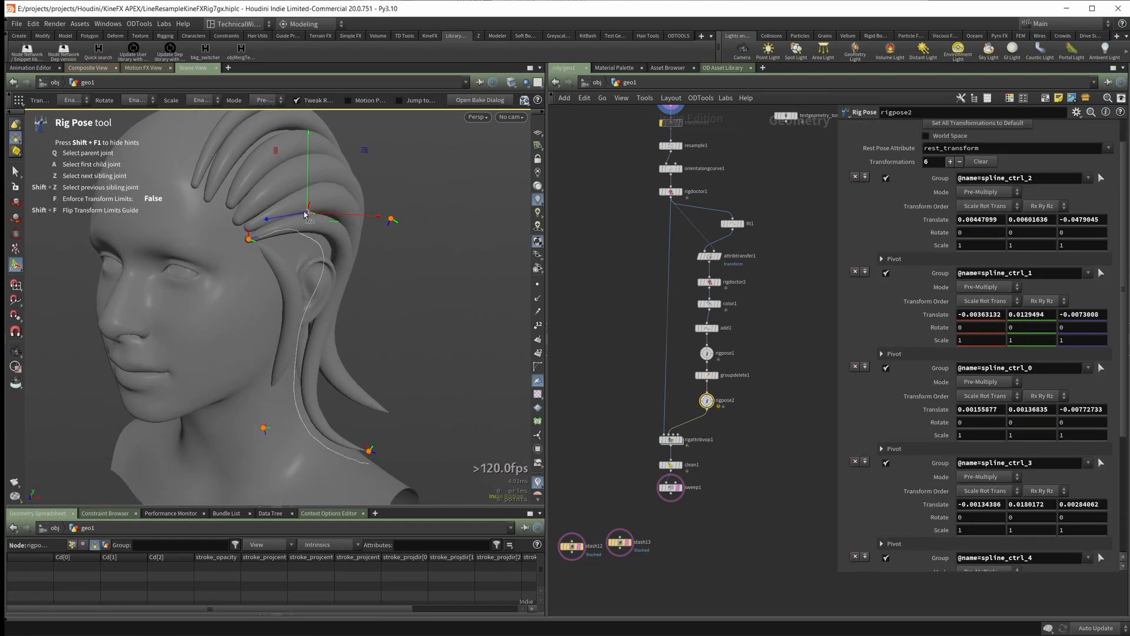
mouse_move(305, 215)
left_mouse_down()
mouse_move(315, 203)
mouse_move(303, 219)
mouse_move(312, 217)
left_mouse_up()
Reposition spline_ctrl_3 and spline_ctrl_4 in rigpose2 to shape the lower part of the curve along the neck.
left_click_drag(330, 262, 309, 346, "alt")
left_click(386, 217)
left_click(307, 370)
left_click_drag(315, 376, 392, 389)
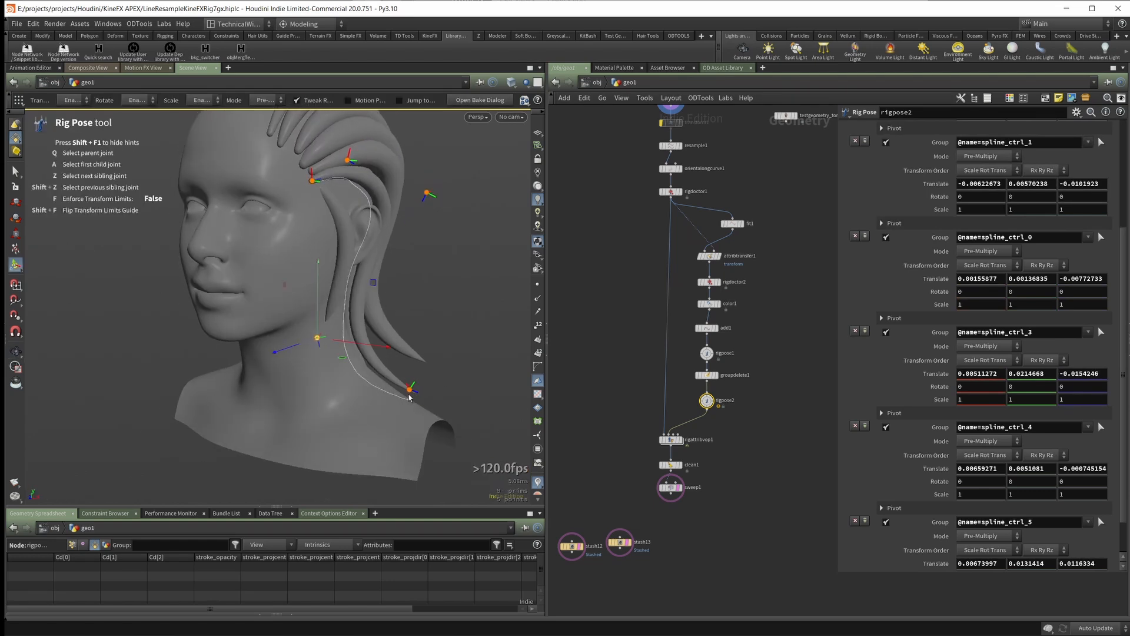
left_click(409, 390)
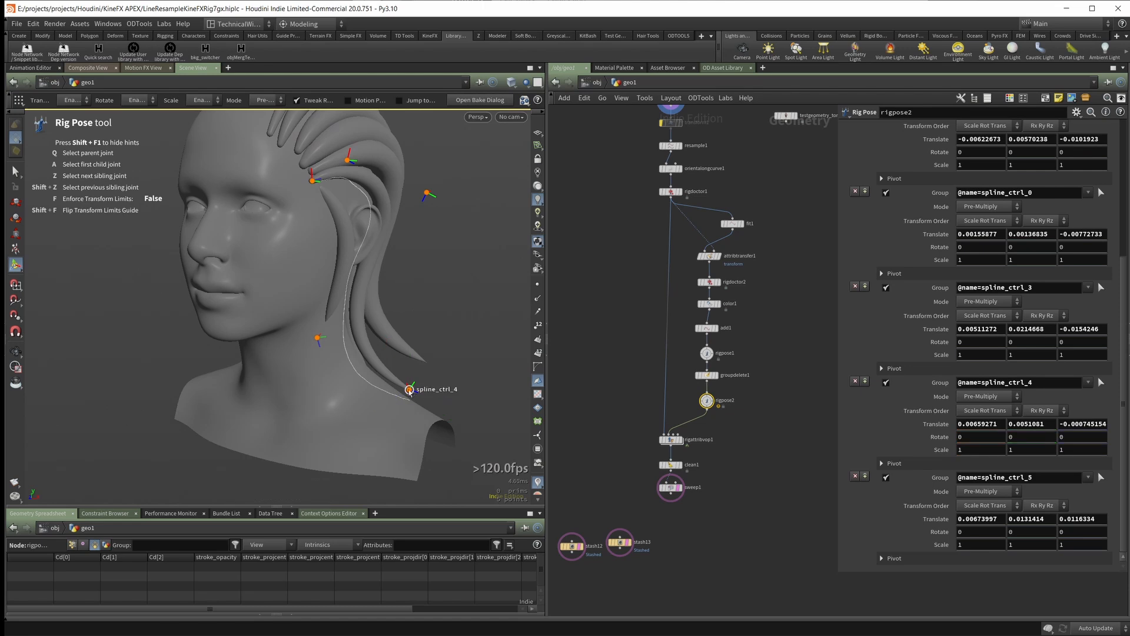
mouse_move(405, 389)
left_mouse_down()
mouse_move(446, 369)
mouse_move(438, 391)
mouse_move(411, 382)
left_mouse_up()
left_click_drag(458, 318, 309, 333, "alt")
left_click(309, 336)
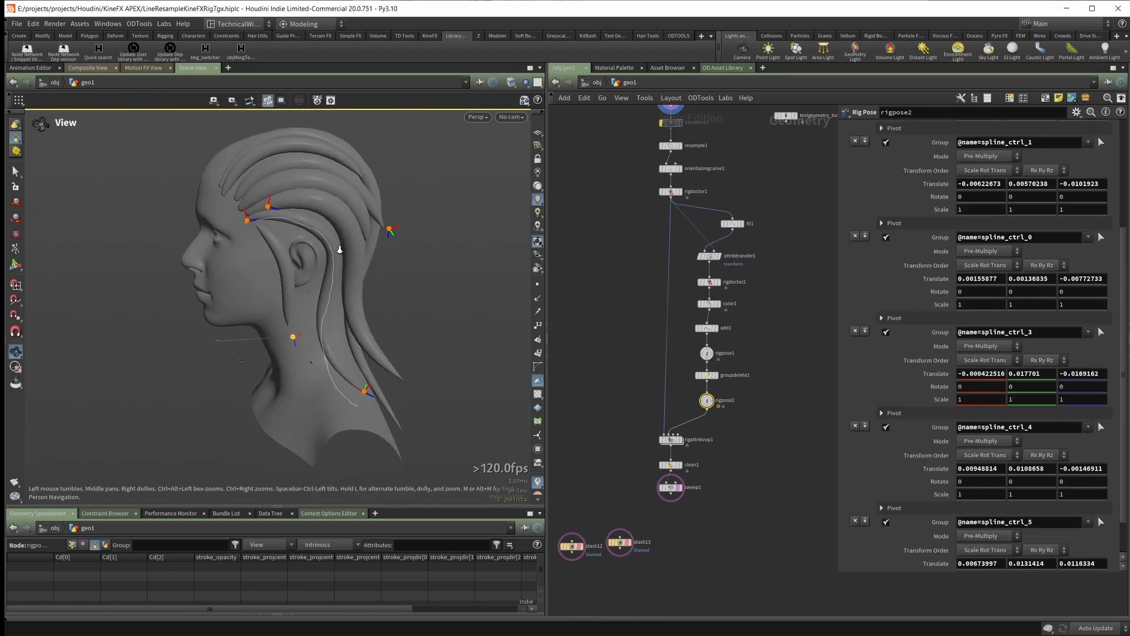
Move spline_ctrl_1 near the temple to a translate of about -0.0006, 0.0047, -0.0046.
right_click_drag(341, 249, 348, 280, "alt")
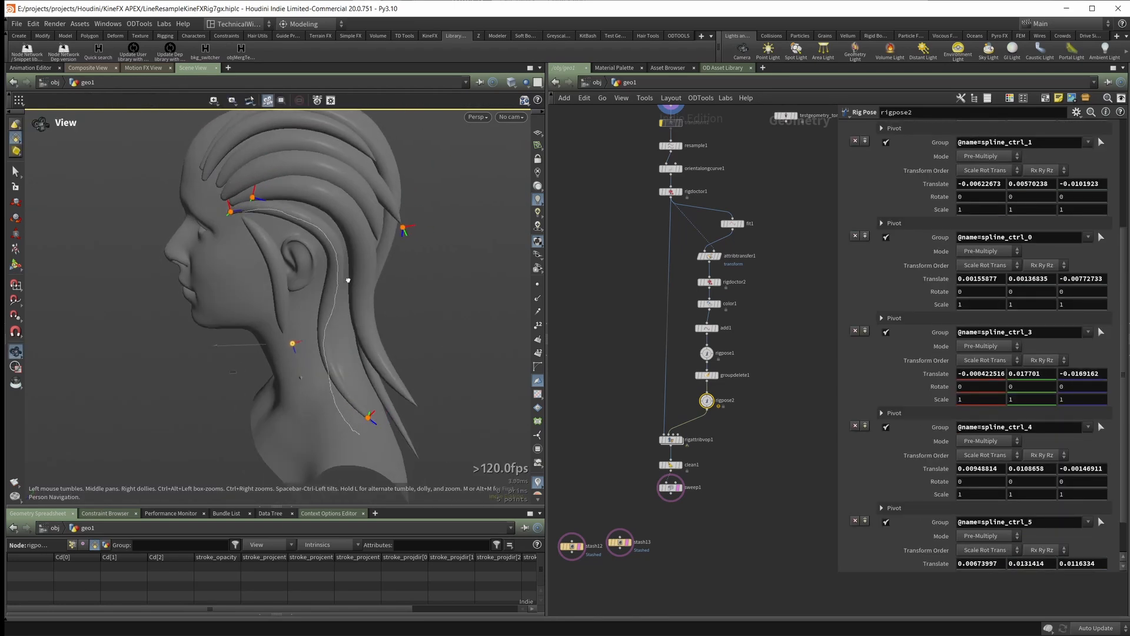
scroll(628, 389, "up", 5)
middle_click_drag(646, 370, 613, 333)
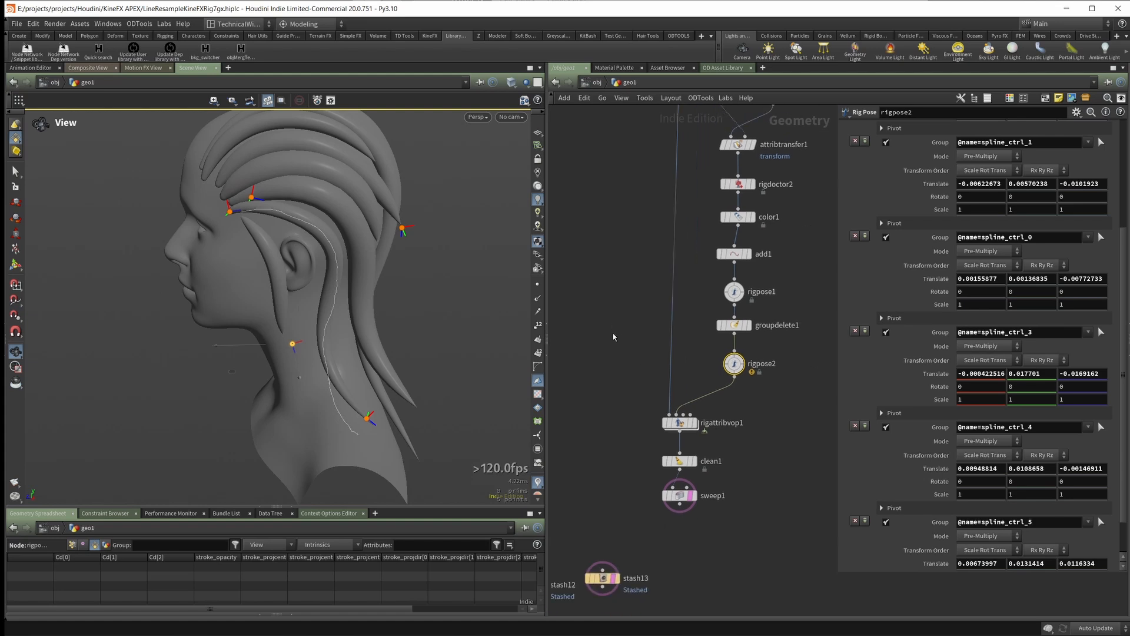
scroll(614, 339, "down", 3)
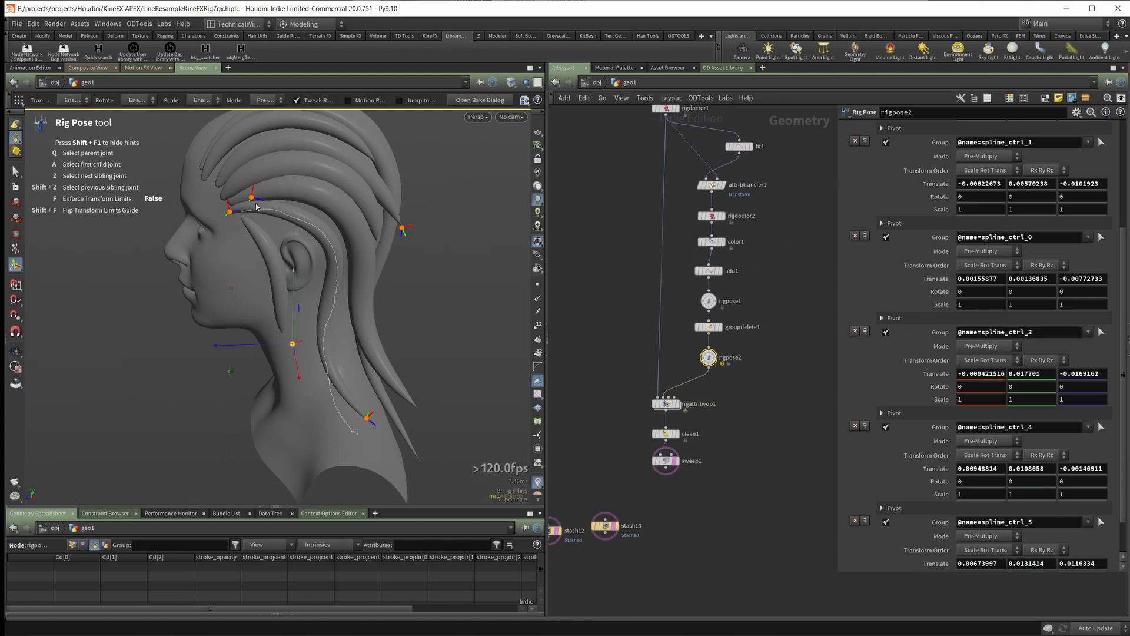
left_click_drag(235, 191, 270, 193, "alt")
left_click(282, 202)
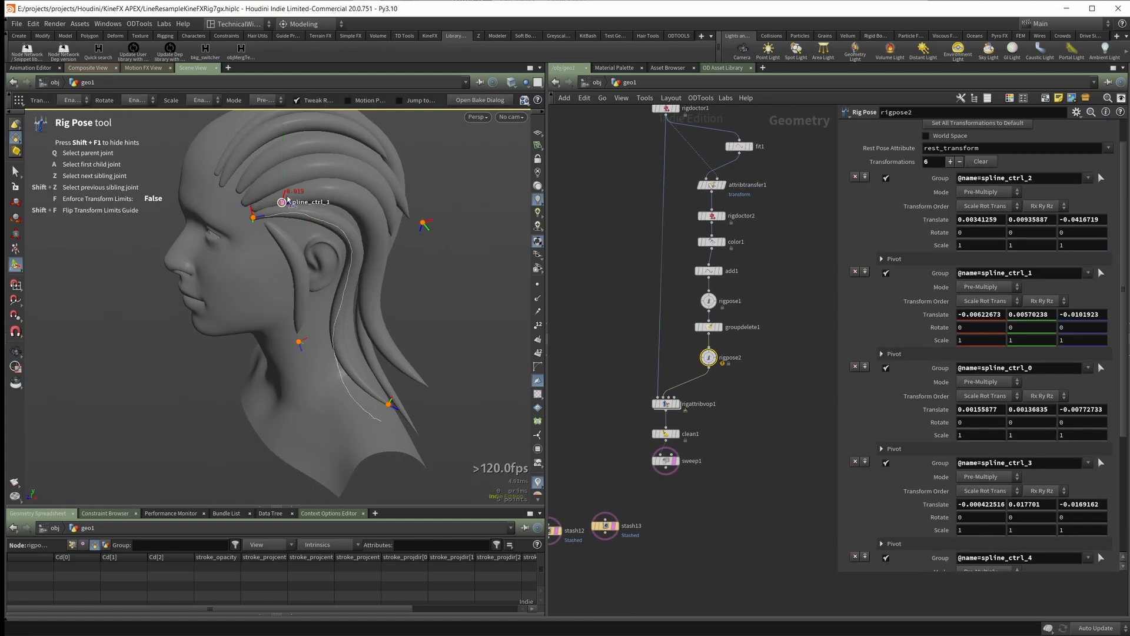
left_click_drag(293, 194, 292, 194)
Move spline_ctrl_3 beside the neck to a translate of about 0.0141, 0.0276, -0.0137, judging the curve from behind and the side.
left_click_drag(322, 222, 238, 206, "alt")
scroll(237, 186, "down", 2)
middle_click_drag(238, 185, 295, 257, "alt")
left_click_drag(295, 257, 346, 257, "alt")
middle_click_drag(346, 257, 284, 256, "alt")
left_click_drag(284, 256, 315, 328, "alt")
key("Return")
left_click(307, 373)
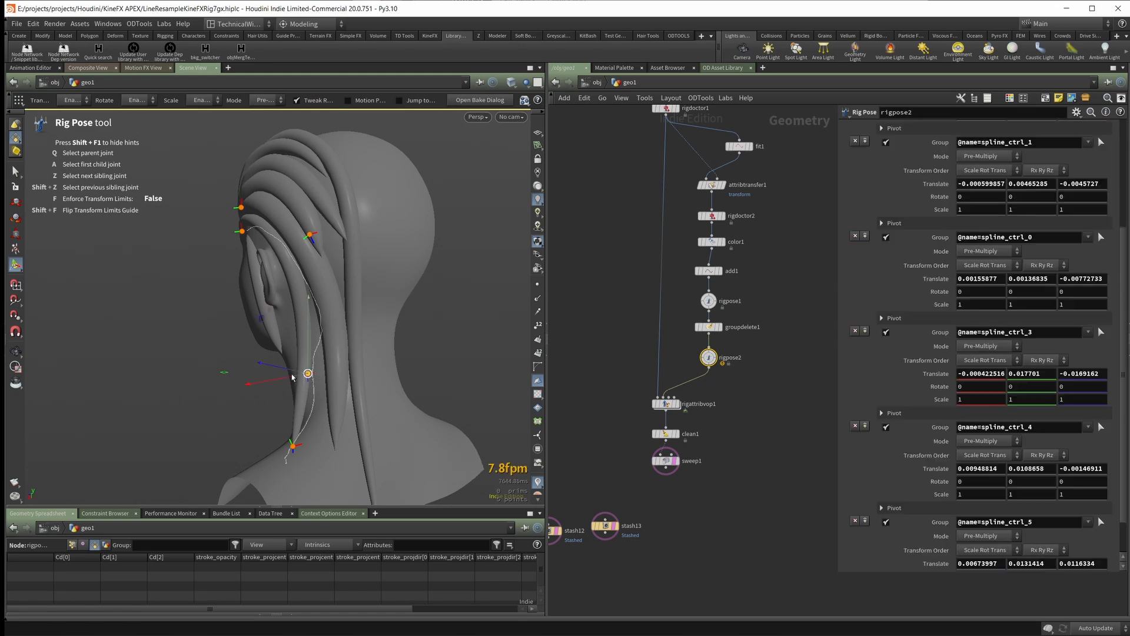
left_click_drag(308, 374, 253, 363)
left_click_drag(253, 363, 384, 364, "alt")
left_click_drag(288, 358, 338, 411)
Move spline_ctrl_2 behind the ear to a translate of about -0.0064, 0.0118, -0.0317.
left_click_drag(338, 411, 369, 246, "alt")
left_click(372, 231)
left_click_drag(370, 246, 318, 279, "alt")
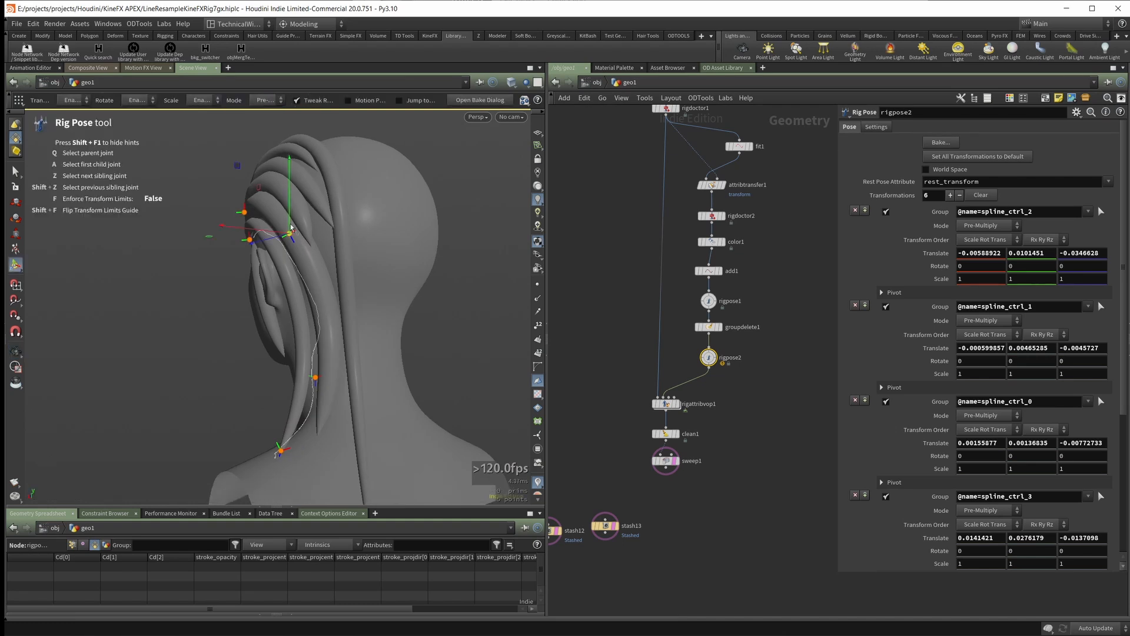
left_click_drag(290, 232, 348, 240)
Duplicate the stash13 node, connect sweep1's output to the copy and display the copy.
right_click_drag(724, 449, 722, 426)
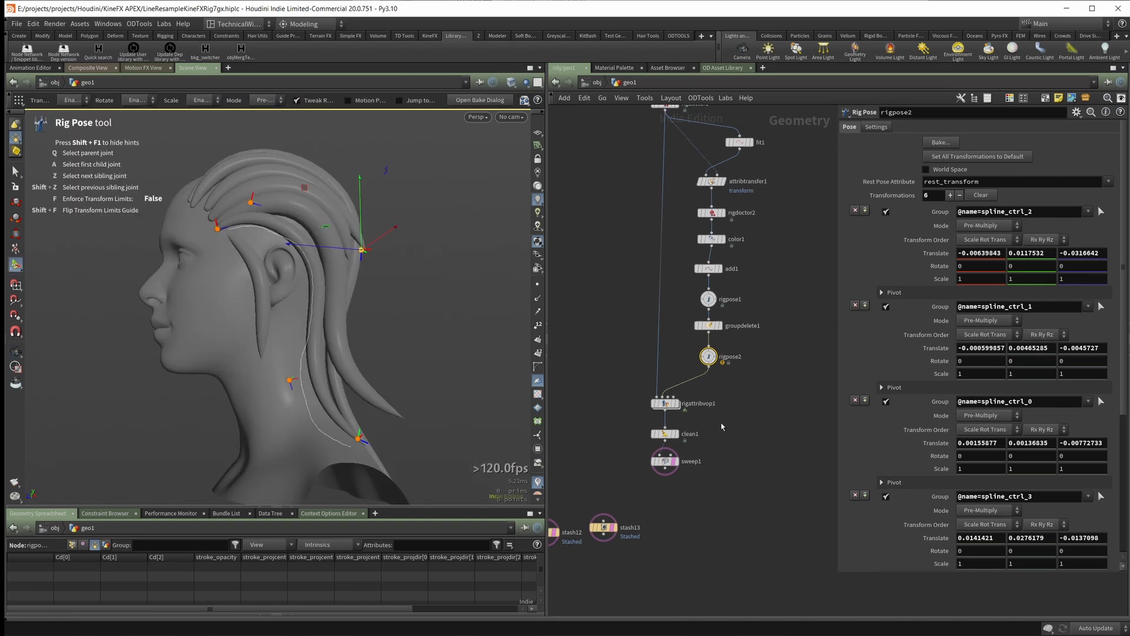
middle_click_drag(716, 462, 692, 482)
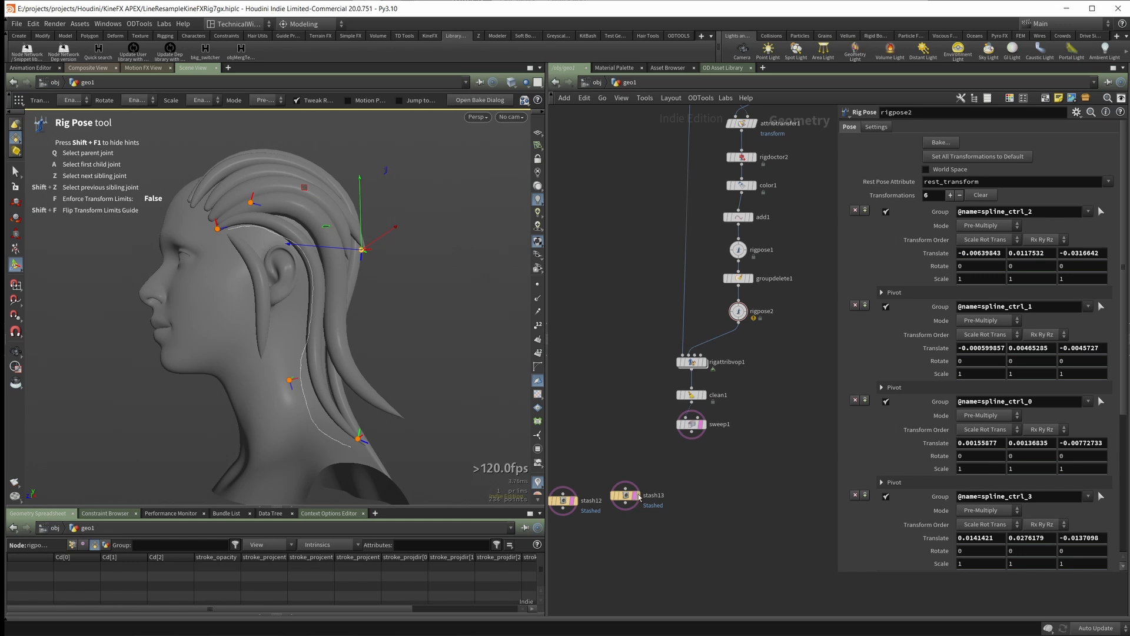
left_click_drag(619, 517, 705, 501)
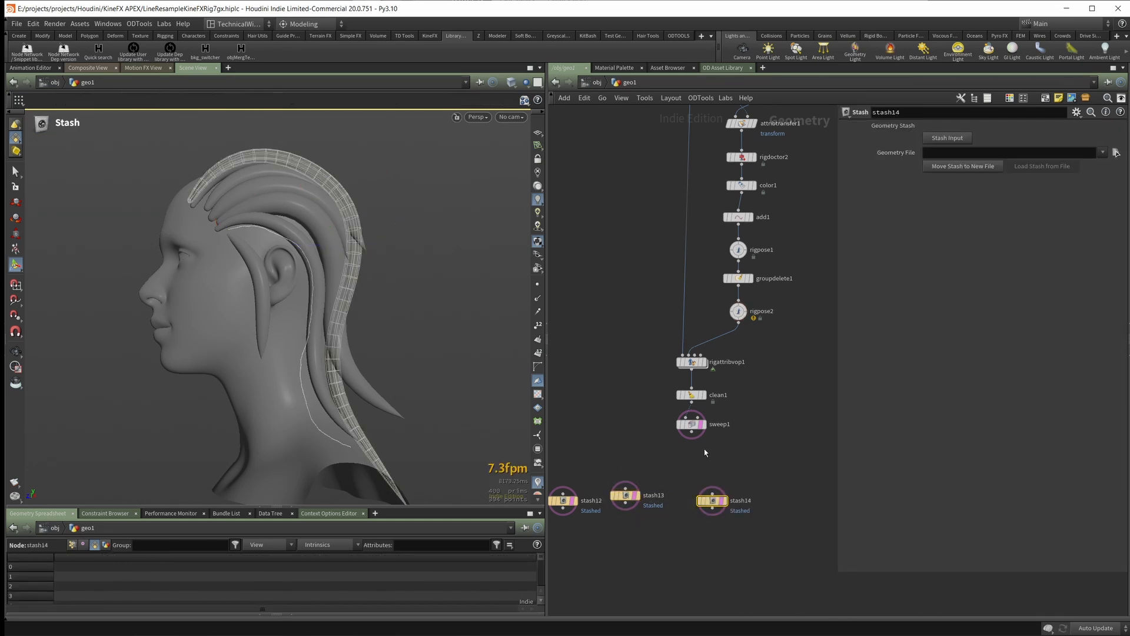
left_click_drag(693, 432, 712, 493)
left_click(724, 501)
Stash the swept hair strand in stash14, disconnect the node from sweep1 and place it next to stash13.
left_click_drag(452, 331, 413, 344, "alt")
left_click(949, 139)
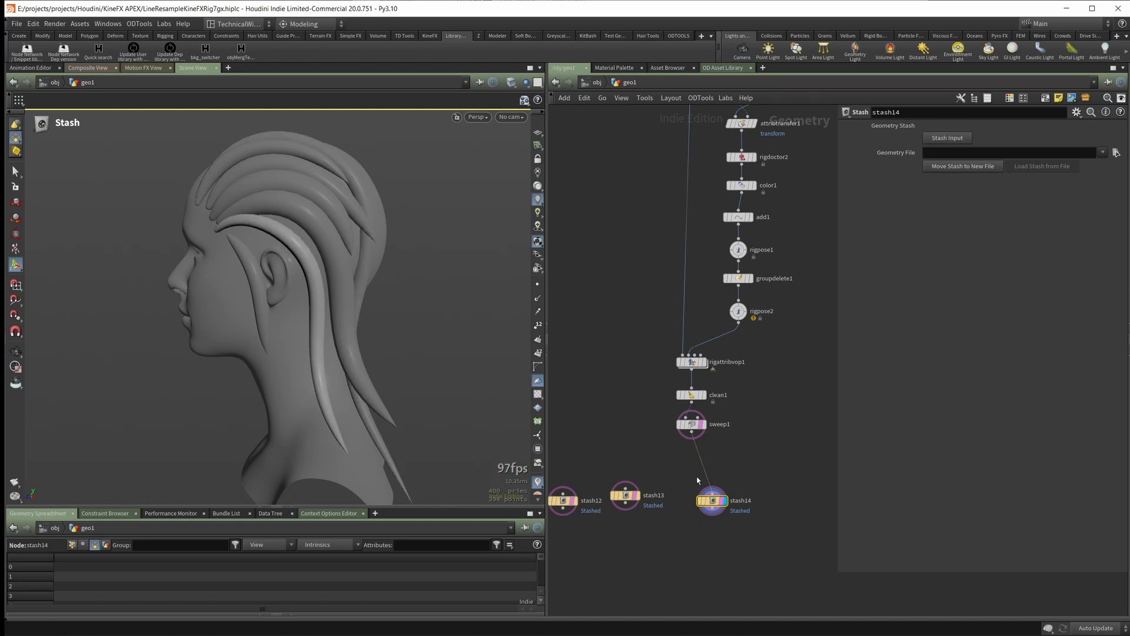
left_click_drag(711, 500, 684, 508)
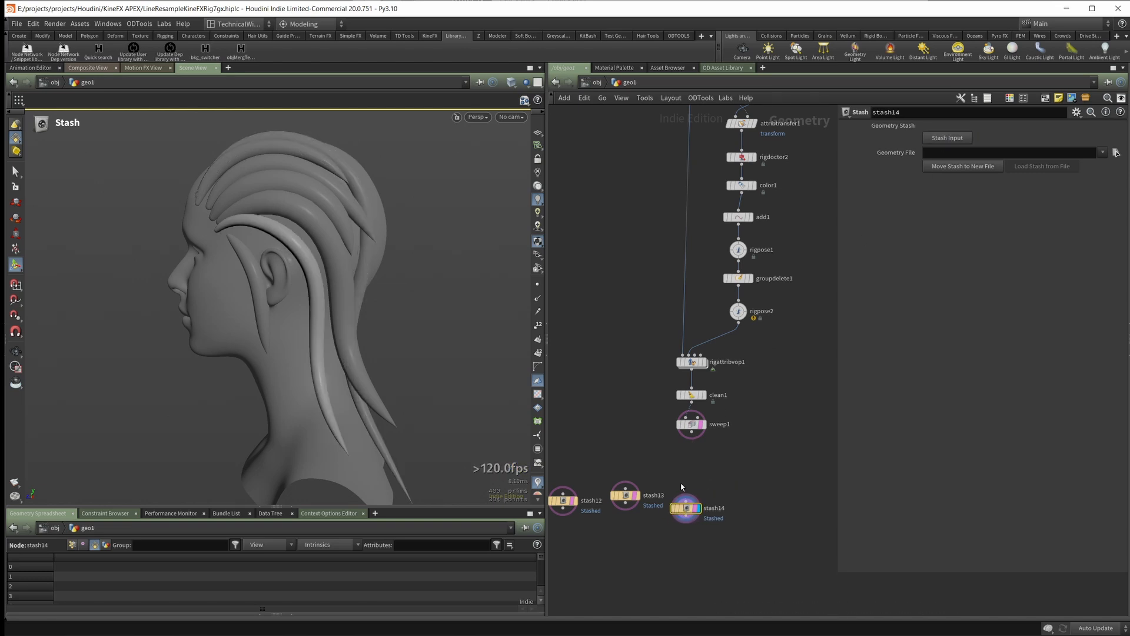
scroll(627, 381, "down", 2)
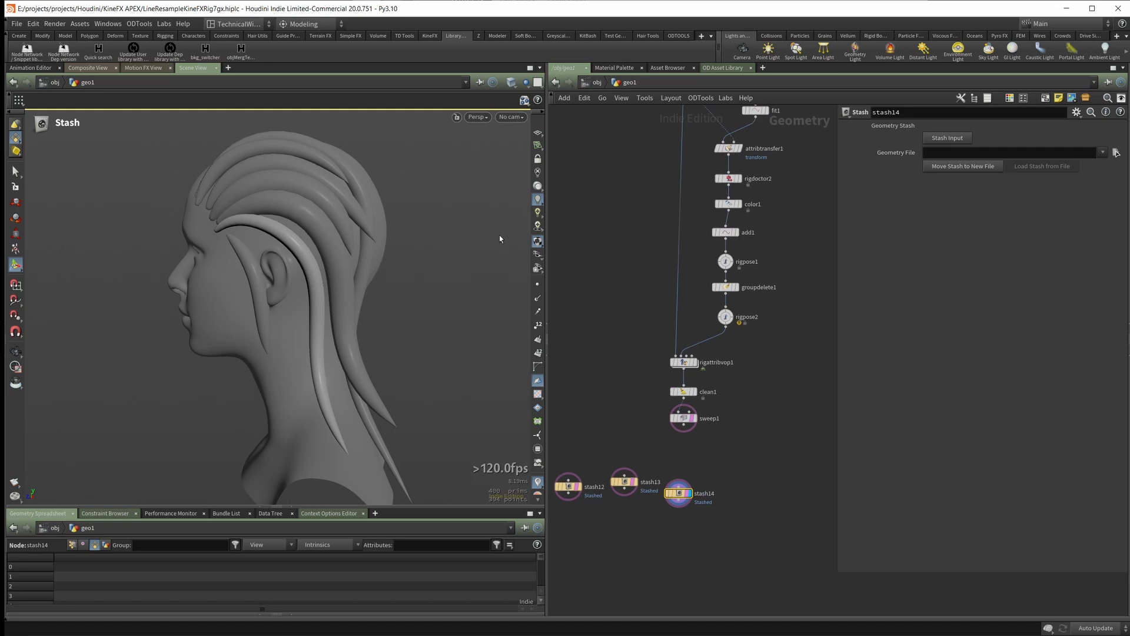
Clear the existing stroke from the stroke1 node.
middle_click_drag(644, 120, 633, 281)
scroll(616, 272, "down", 2)
scroll(603, 247, "up", 3)
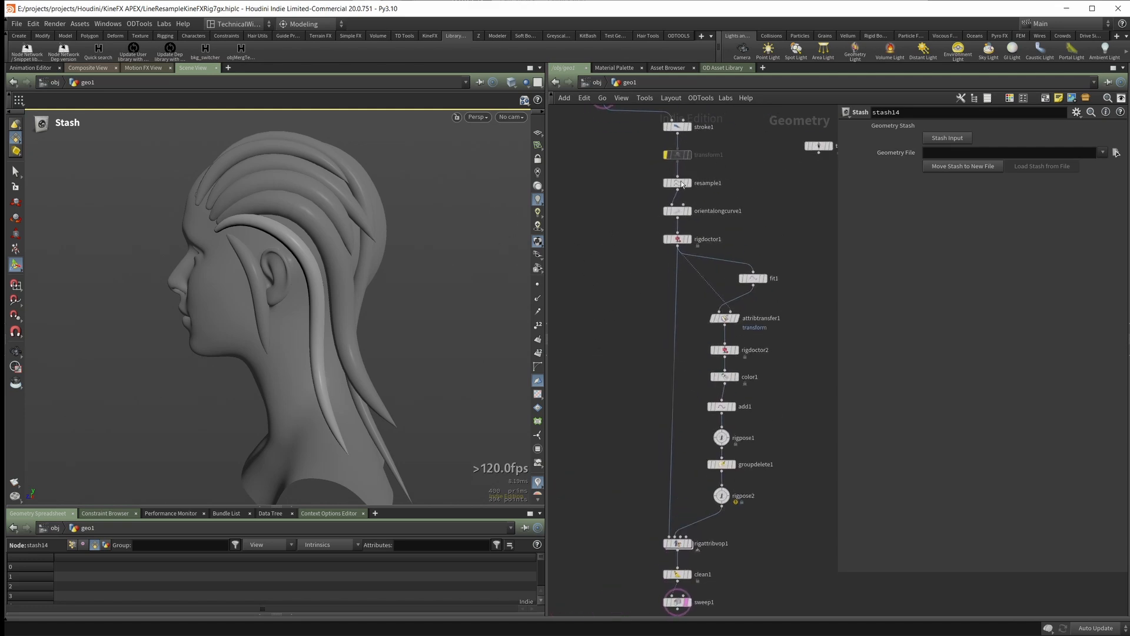
middle_click_drag(607, 214, 615, 275)
left_click(694, 187)
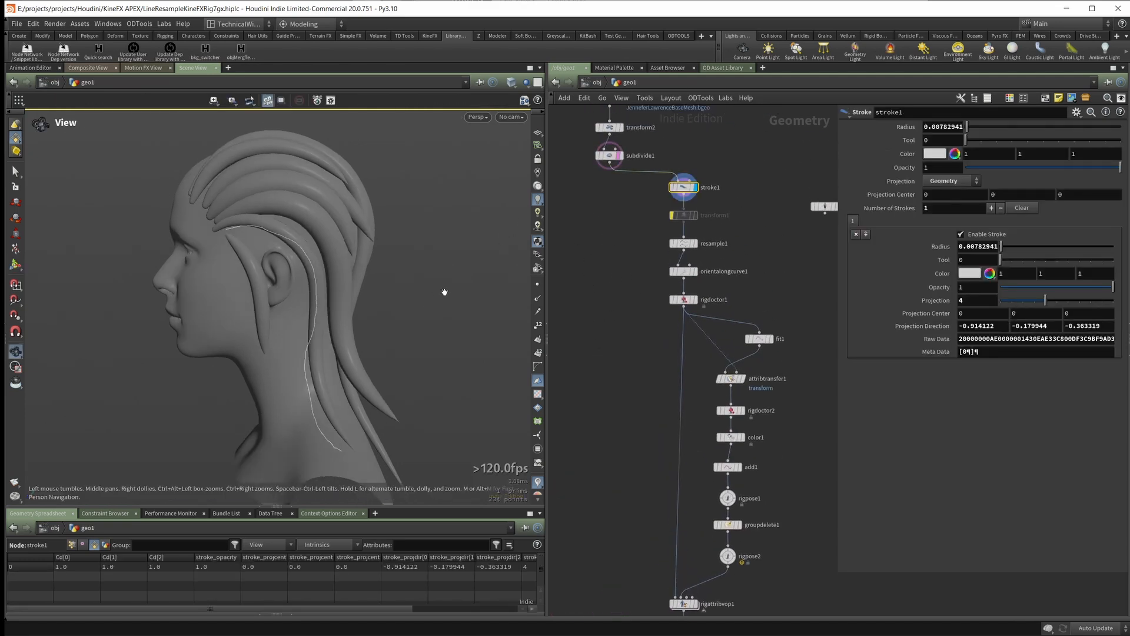
left_click(1022, 208)
key("Escape")
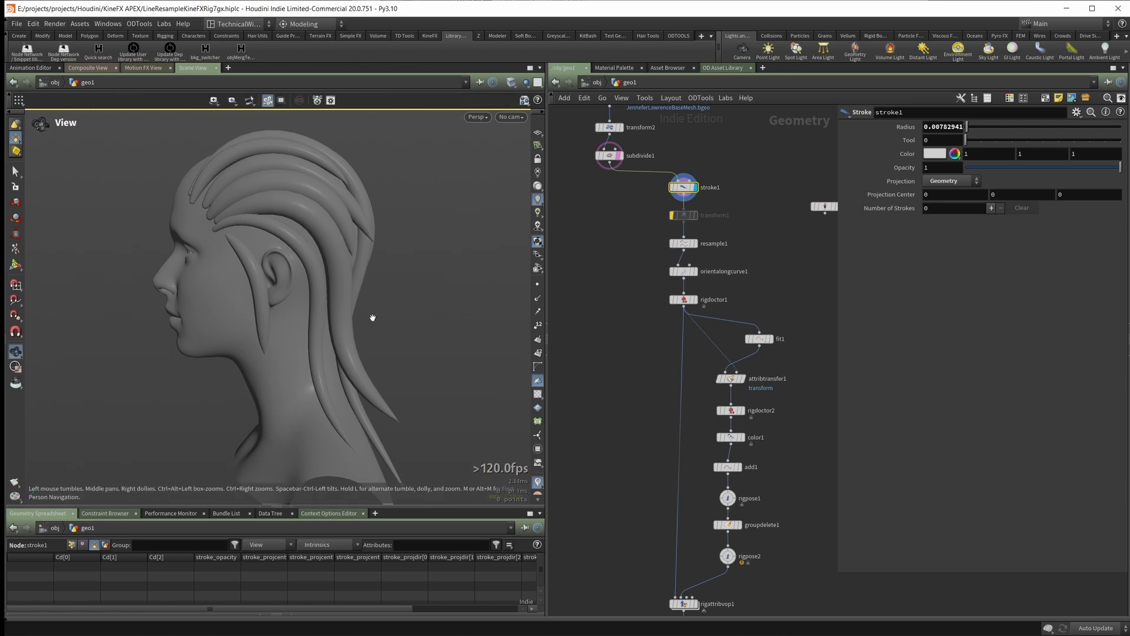
Draw a new stroke from the temple over and behind the ear, down the side of the neck.
left_click_drag(373, 318, 439, 329)
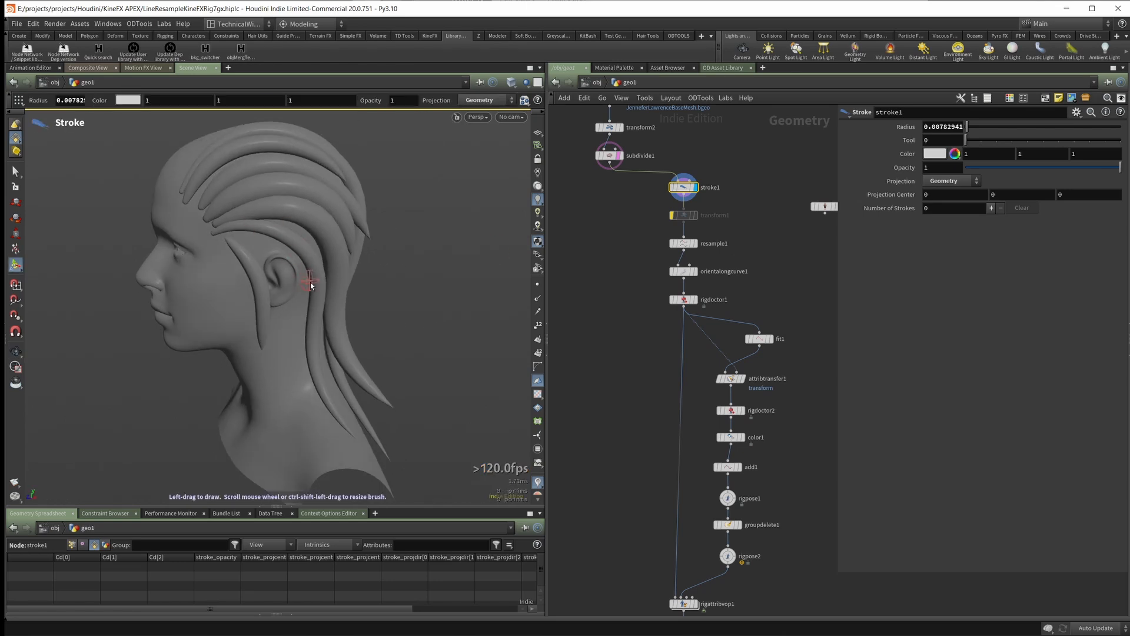
mouse_move(310, 306)
left_mouse_down("alt")
mouse_move(391, 252)
mouse_move(381, 237)
mouse_move(390, 278)
left_mouse_up("alt")
key("Escape")
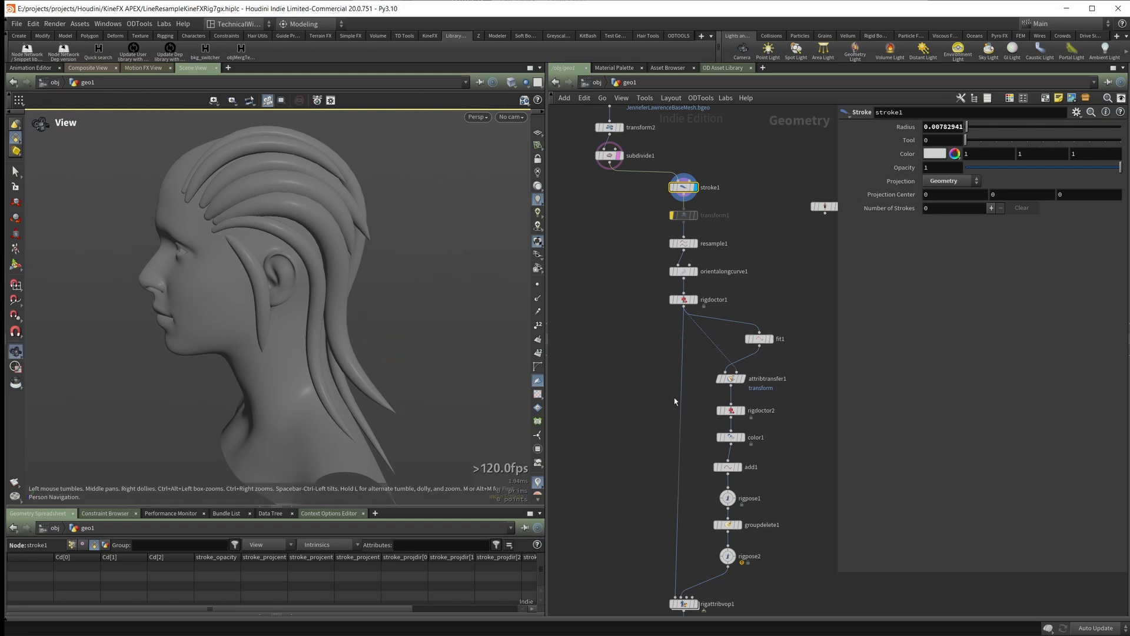
middle_click_drag(615, 425, 632, 362, "alt")
left_click_drag(310, 286, 291, 290, "alt")
mouse_move(255, 243)
left_mouse_down()
mouse_move(297, 265)
mouse_move(297, 344)
left_mouse_up()
left_click_drag(277, 413, 299, 453)
key("Escape")
mouse_move(342, 365)
left_mouse_down()
mouse_move(336, 331)
mouse_move(313, 352)
left_mouse_up()
Open rigpose2 for posing and move spline_ctrl_1 above the ear to a translate of about -0.0035, 0.0070, -0.0005.
left_click(744, 492)
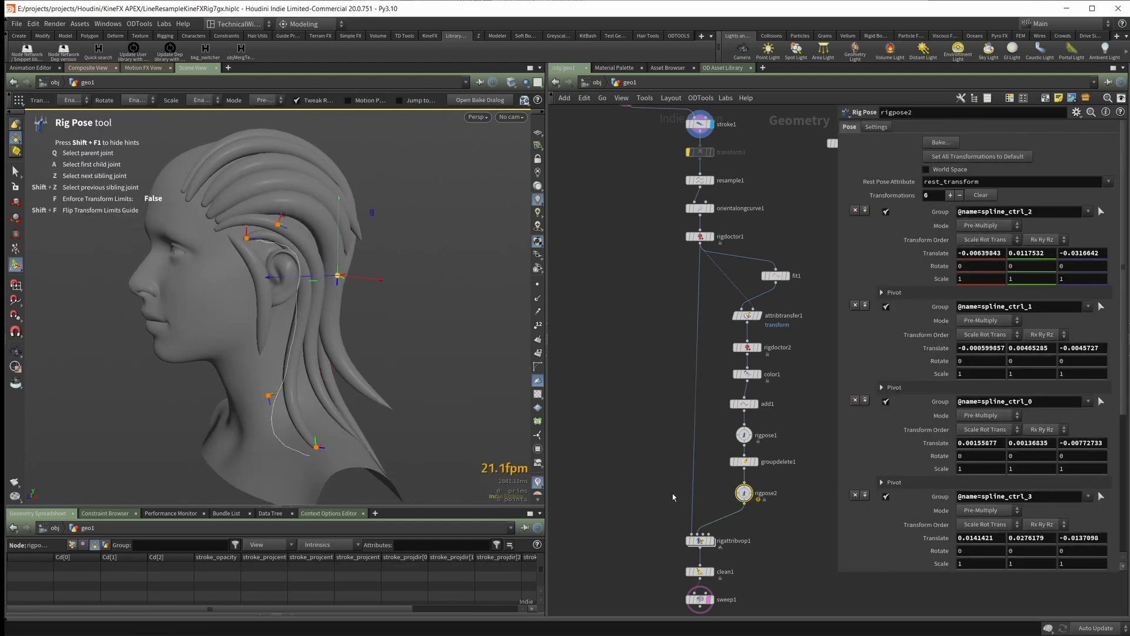
left_click_drag(304, 272, 343, 184)
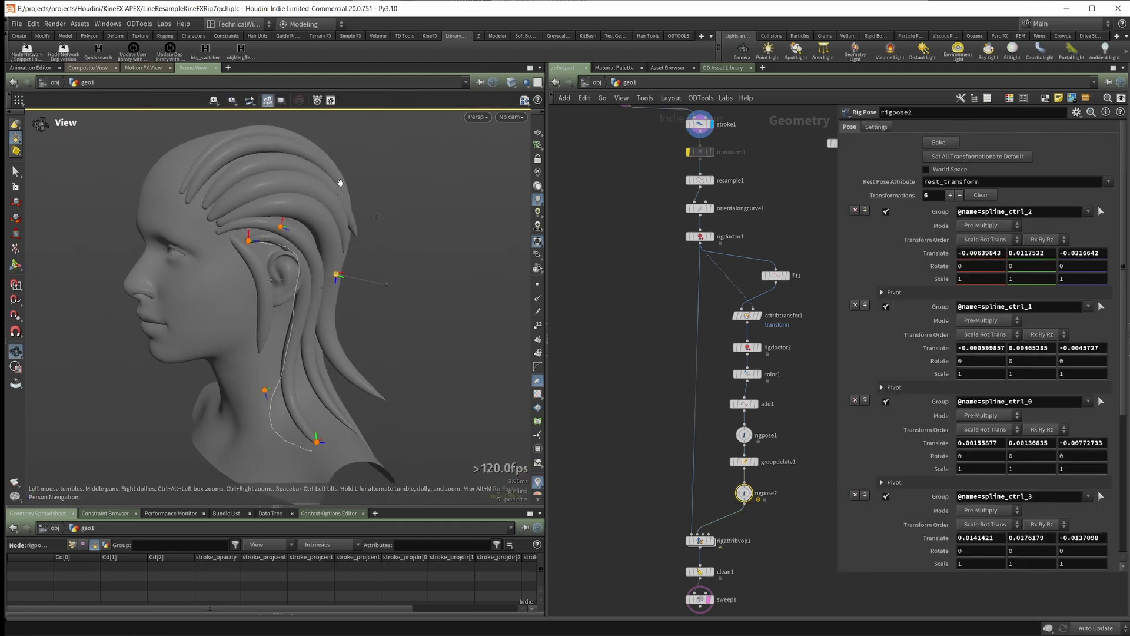
left_click(295, 230)
left_click_drag(282, 235, 365, 281)
left_click(334, 273)
Move spline_ctrl_3 beside the neck to a translate of about -0.0024, 0.0382, -0.0319, judging it from the front and side.
left_click_drag(276, 402, 253, 384)
left_click_drag(253, 384, 298, 357, "alt")
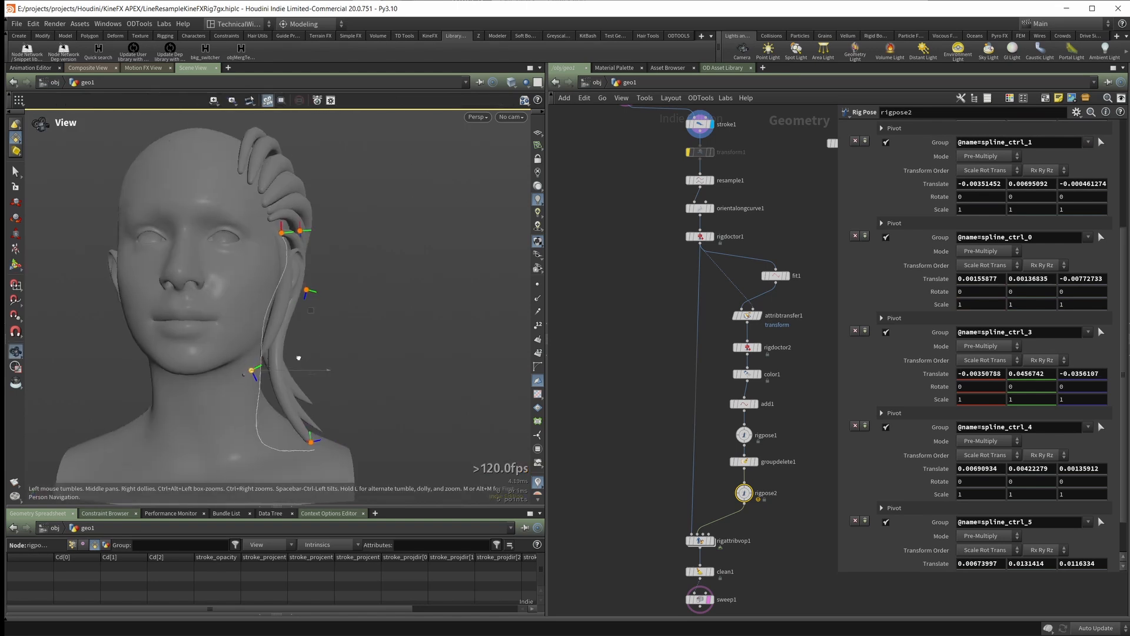
left_click_drag(244, 384, 245, 380)
left_click_drag(366, 370, 267, 317, "alt")
middle_click_drag(267, 317, 264, 281, "alt")
right_click_drag(263, 281, 323, 364, "alt")
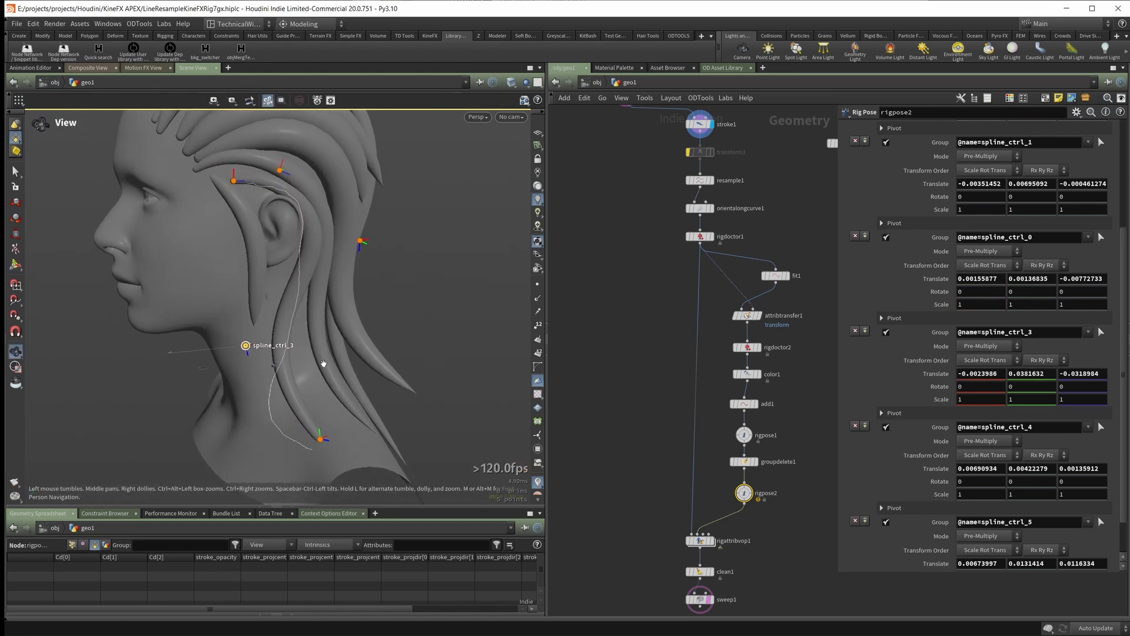
left_click_drag(323, 363, 373, 386, "alt")
Move spline_ctrl_4 at the strand's lower end to a translate of about 0.0065, 0.0073, -0.0057.
left_click(324, 434)
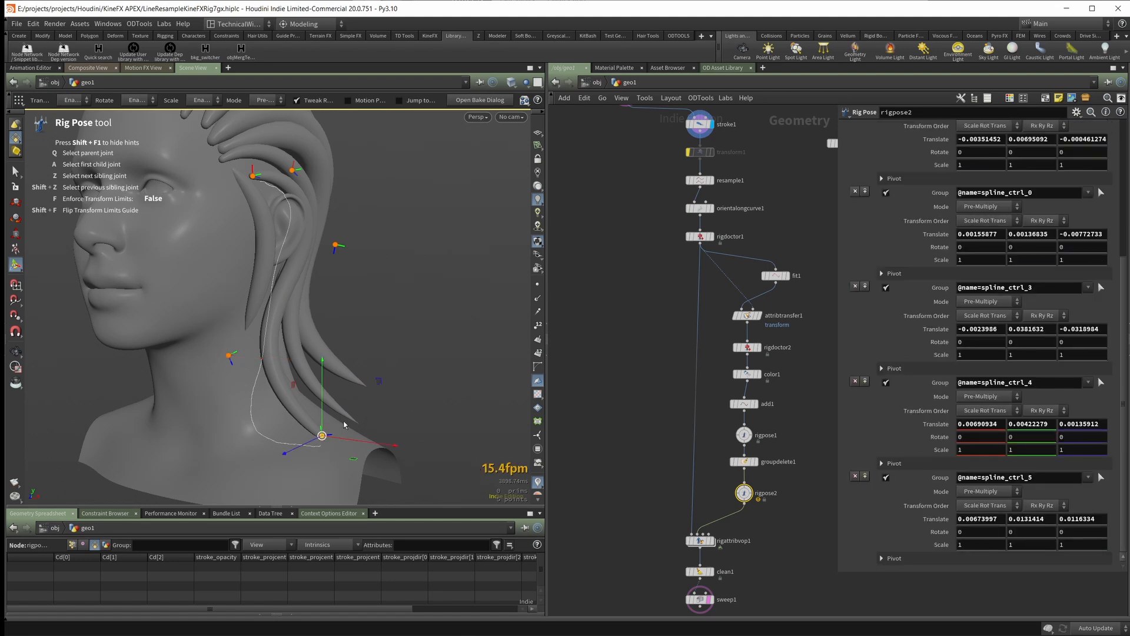
mouse_move(321, 436)
left_mouse_down()
mouse_move(348, 429)
mouse_move(311, 432)
left_mouse_up()
left_click_drag(388, 404, 373, 302, "alt")
right_click_drag(373, 303, 347, 282, "alt")
left_click_drag(348, 282, 486, 238, "alt")
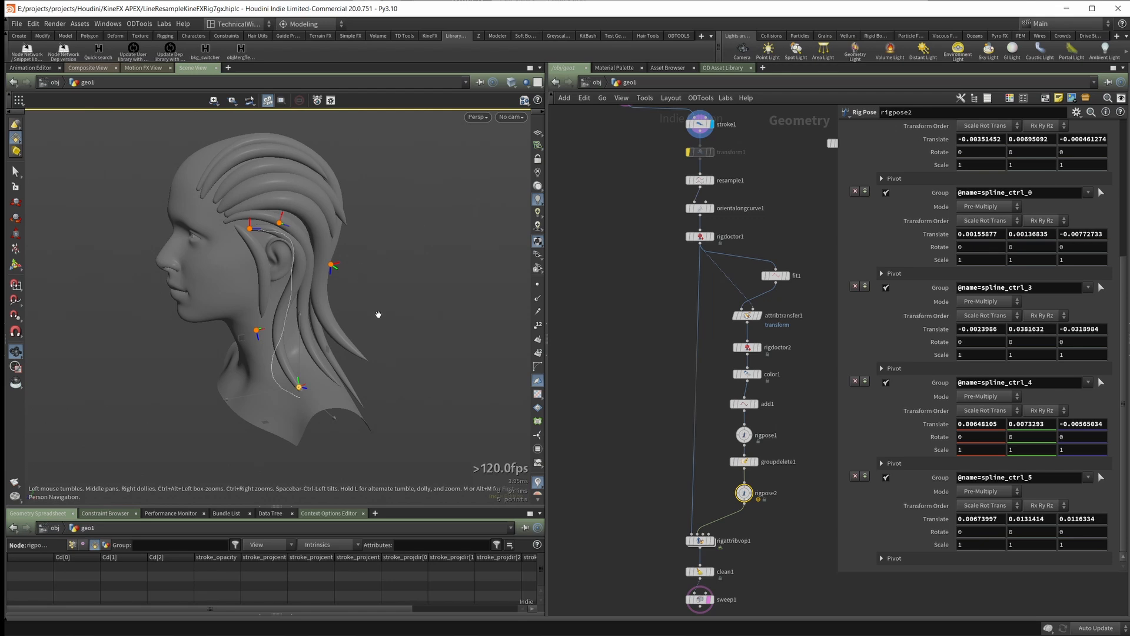
Lower the Spline Fit tolerance of the fit1 node to about 0.0045.
left_click_drag(399, 324, 391, 308, "alt")
scroll(794, 248, "up", 1)
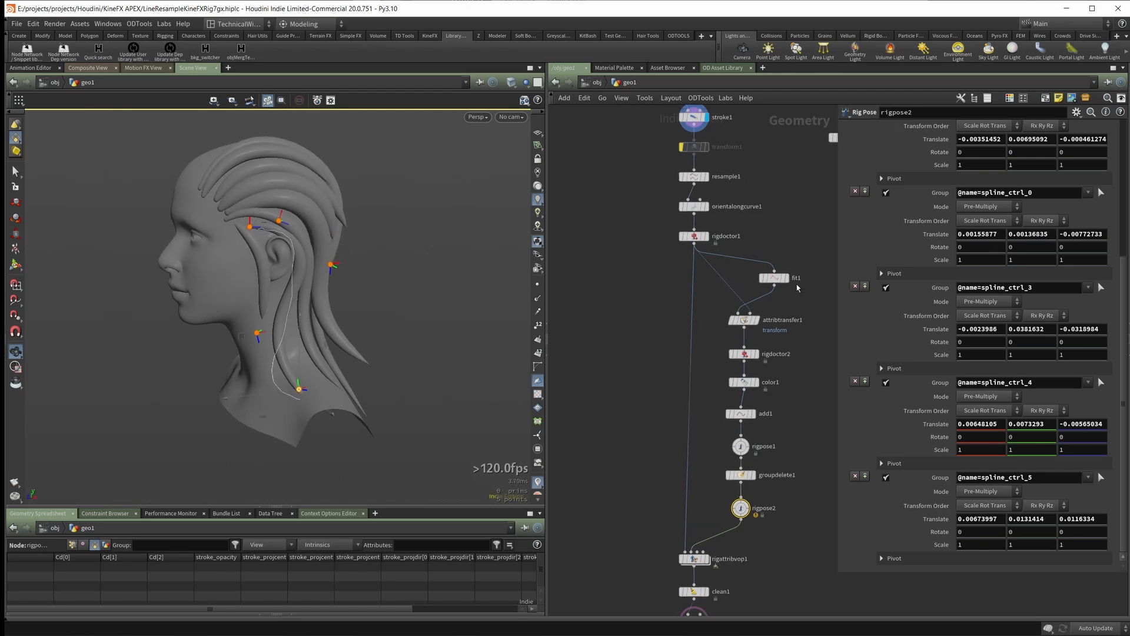
left_click(759, 276)
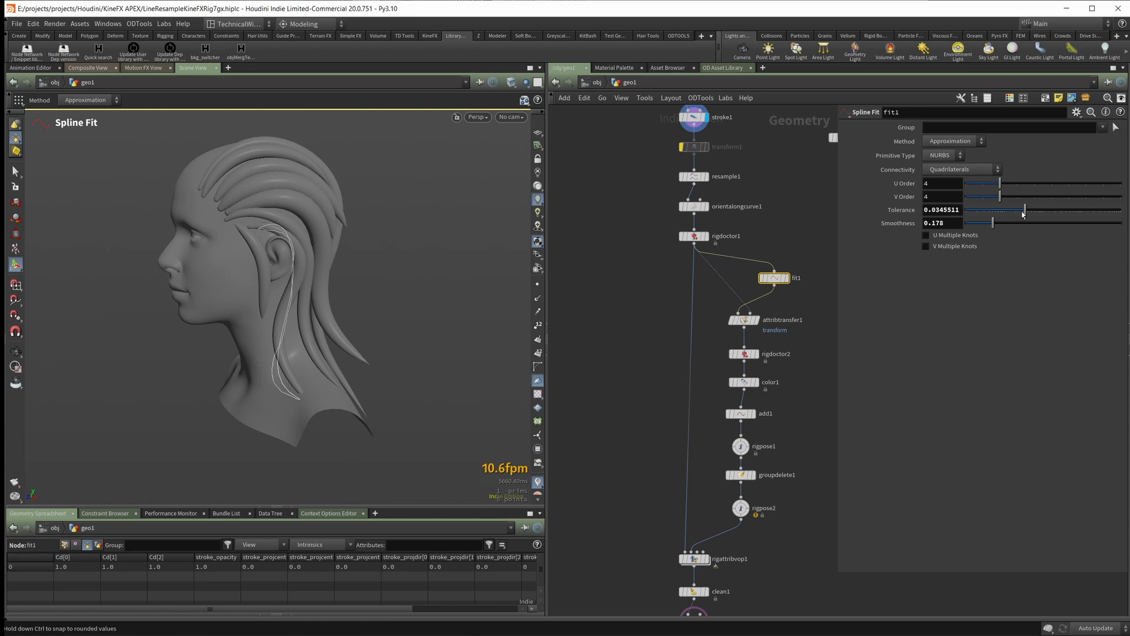
left_click_drag(1023, 214, 991, 211)
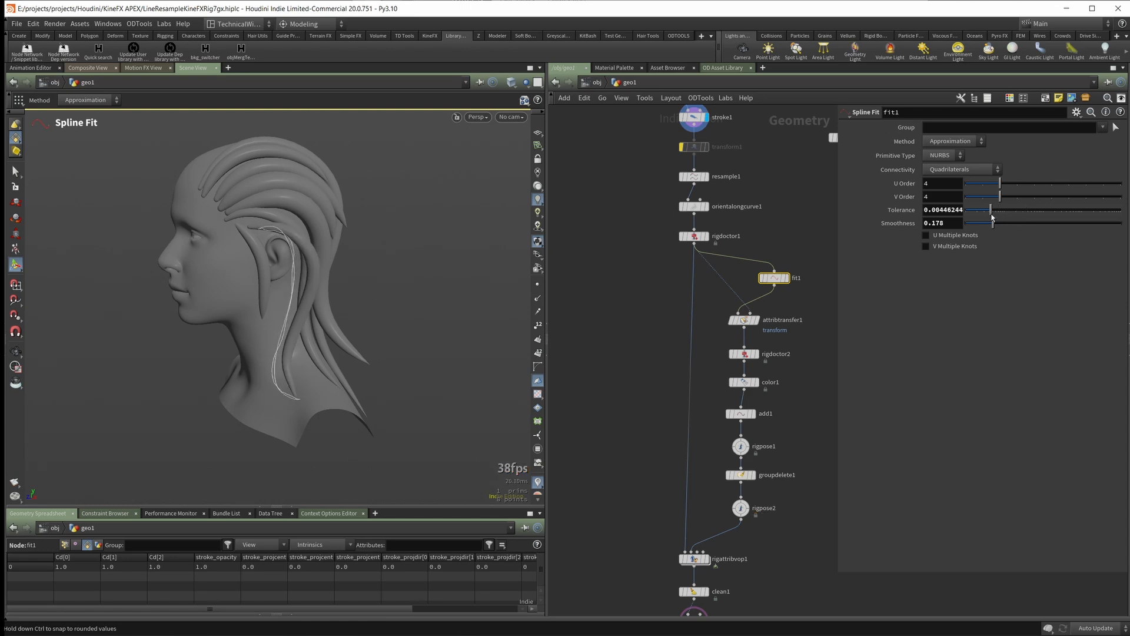
In rigpose2, move spline_ctrl_4 to about 0.0011, -0.0015, 0.0004 and spline_ctrl_3 to about -0.0182, 0.0296, -0.0167.
left_click(741, 507)
left_click_drag(378, 305, 369, 313, "alt")
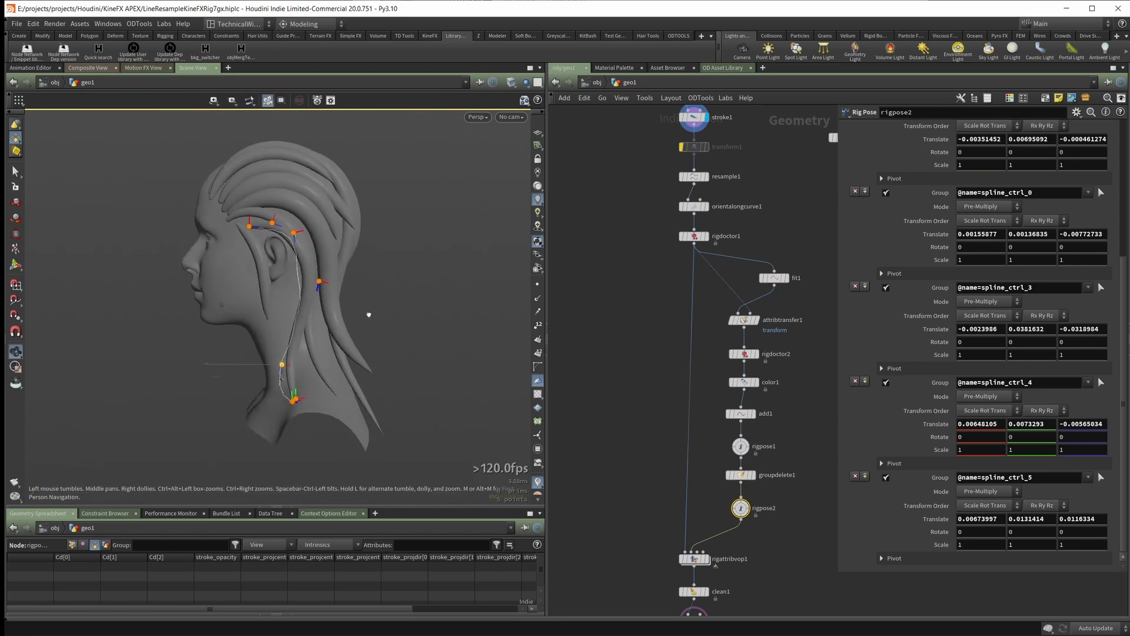
right_click_drag(368, 312, 401, 313, "alt")
left_click_drag(401, 313, 329, 366, "alt")
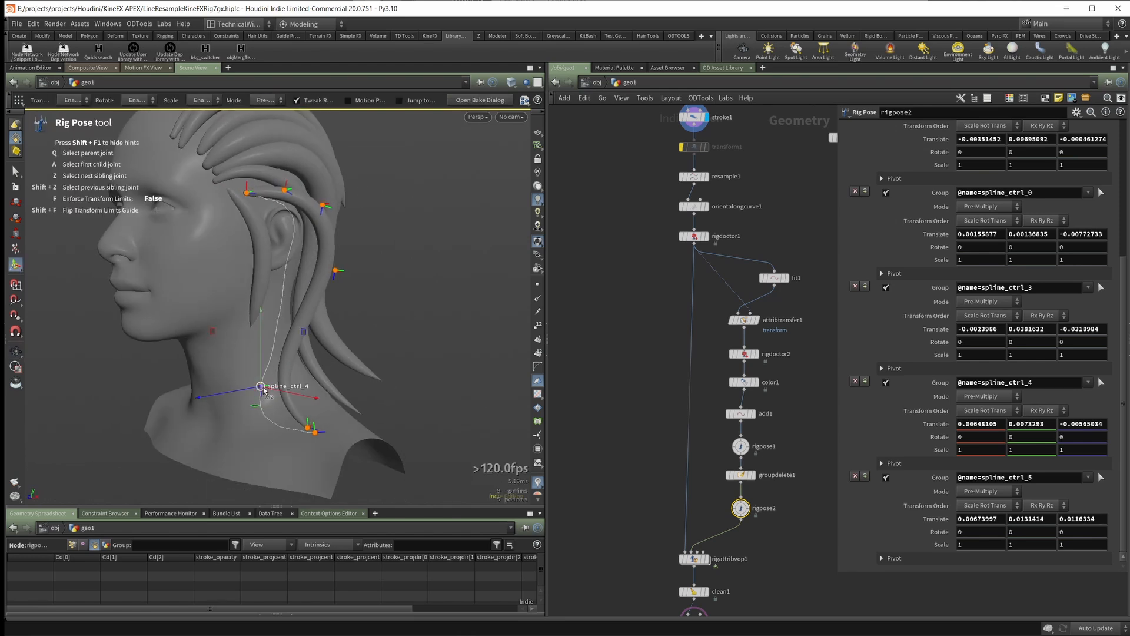
left_click_drag(260, 387, 248, 396)
left_click_drag(371, 280, 414, 257, "alt")
right_click_drag(413, 257, 363, 250, "alt")
left_click_drag(346, 259, 188, 303, "alt")
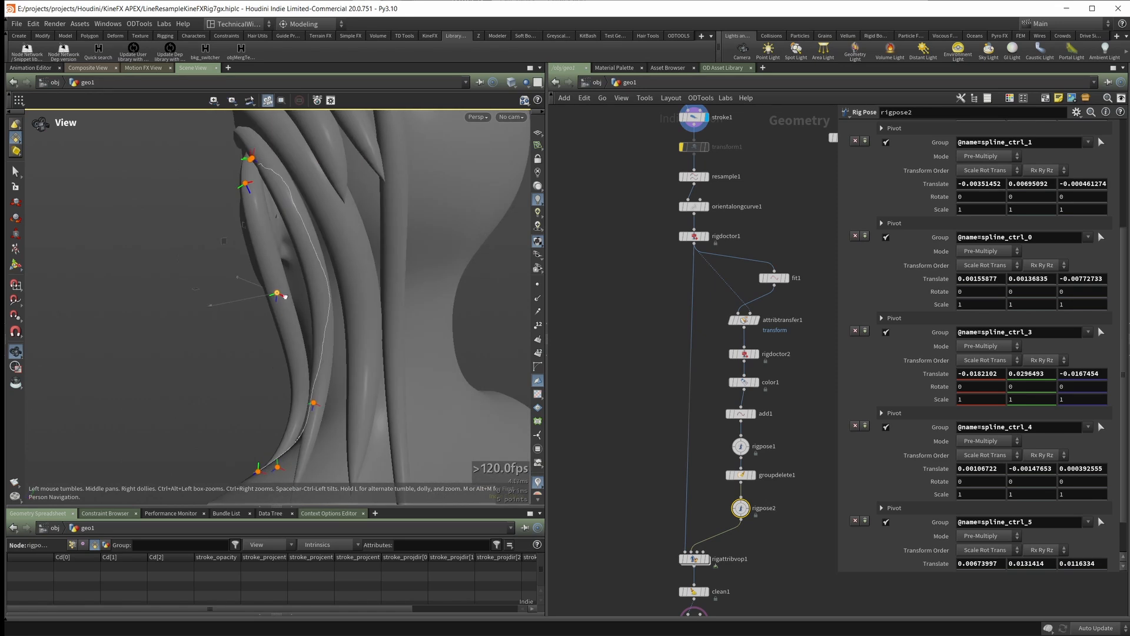
Examine how the posed curve sits against the ear and neighbouring strands from behind and the side.
mouse_move(285, 298)
left_mouse_down("alt")
mouse_move(271, 292)
mouse_move(294, 301)
left_mouse_up("alt")
left_click_drag(294, 301, 354, 240, "alt")
left_click(406, 321)
right_click_drag(353, 239, 289, 241, "alt")
middle_click_drag(289, 241, 271, 156, "alt")
right_click_drag(271, 156, 247, 194, "alt")
left_click_drag(323, 320, 390, 285, "alt")
scroll(341, 273, "up", 3, "alt")
Select and display the sweep1 node to show the swept strand.
middle_click_drag(634, 434, 618, 320)
scroll(635, 431, "up", 2)
middle_click_drag(635, 431, 628, 354)
left_click_drag(623, 482, 719, 440)
left_click(699, 452)
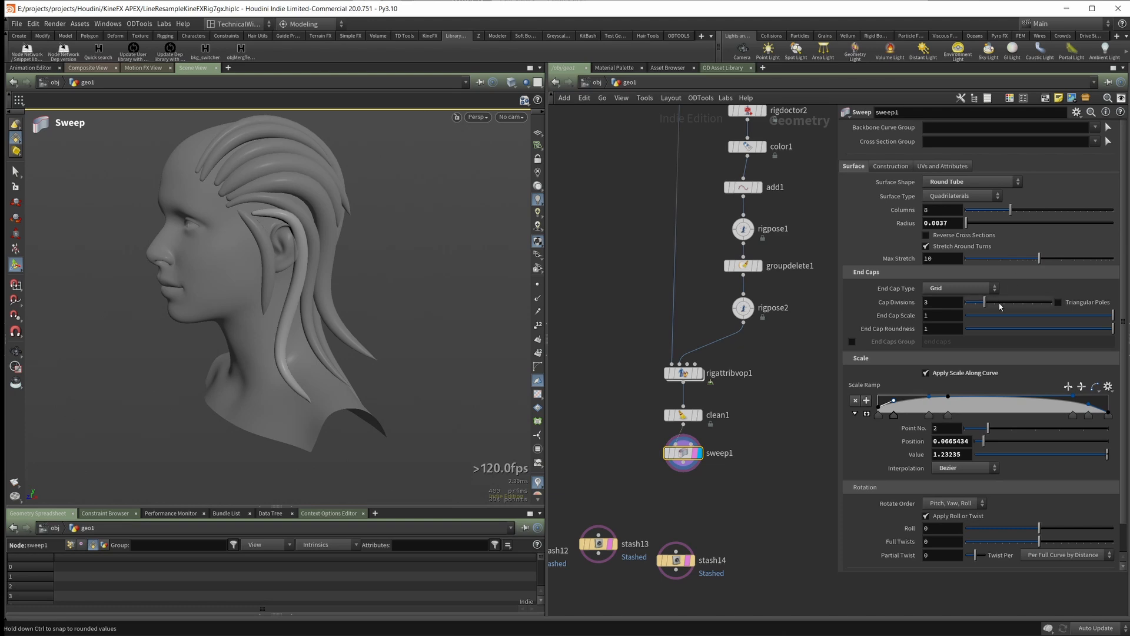
Try a radius of about 0.03 on sweep1 and undo the change.
left_click_drag(965, 229, 995, 228)
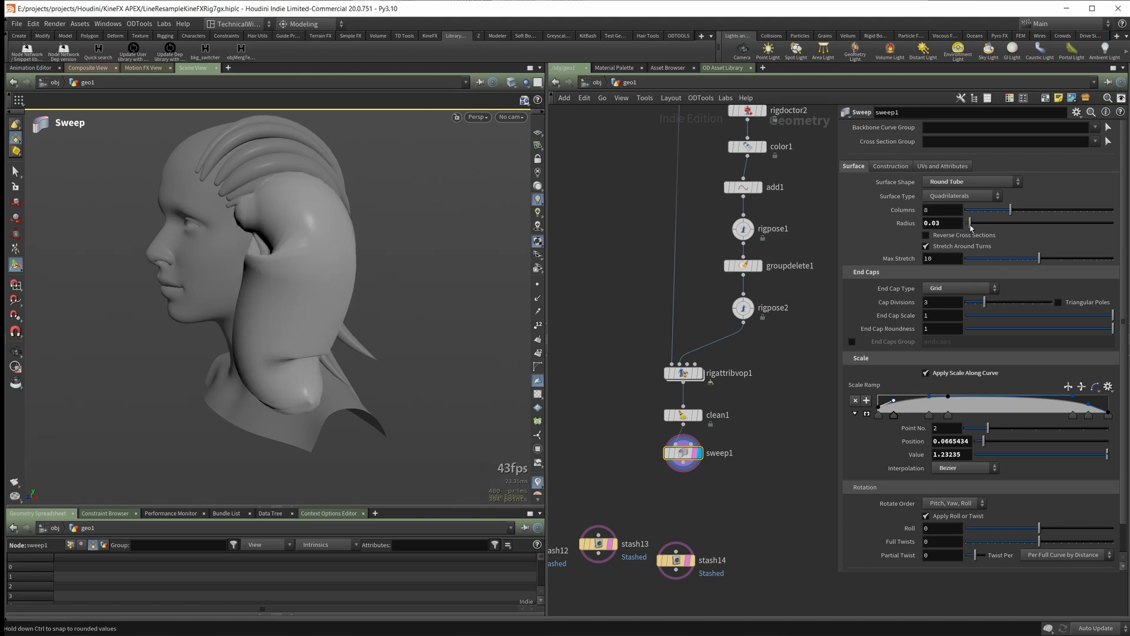
key("ctrl+z")
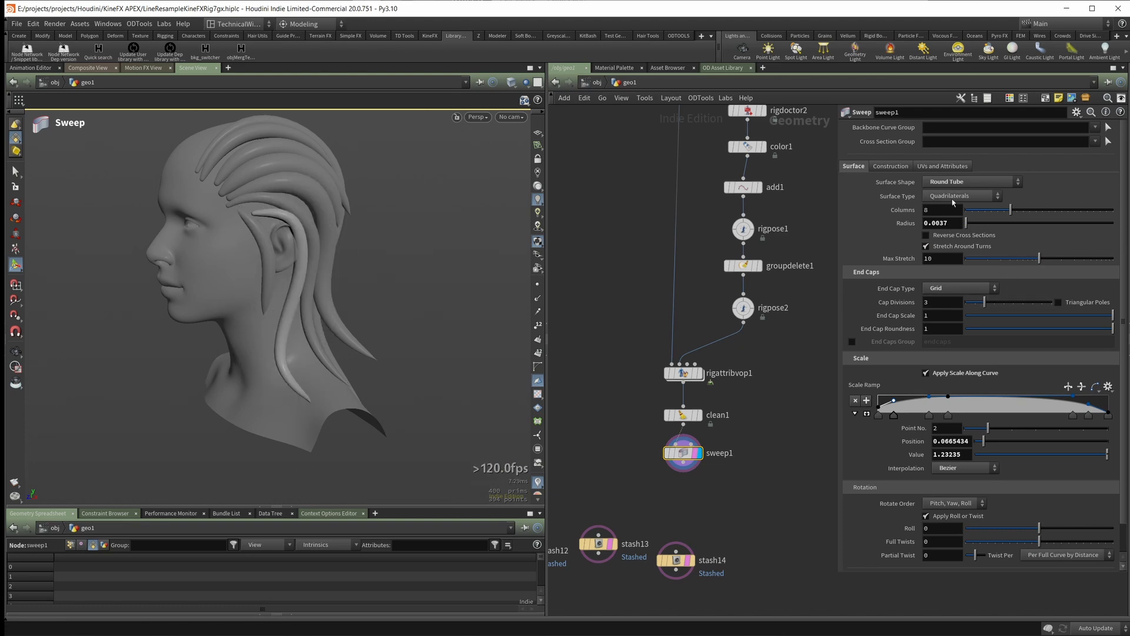
middle_click_drag(942, 224, 957, 257)
Reshape the middle of sweep1's scale ramp, with point 7 at position 0.477927 and value 1.13991, undoing the last ramp change.
left_click_drag(949, 406, 981, 399)
key("ctrl+z")
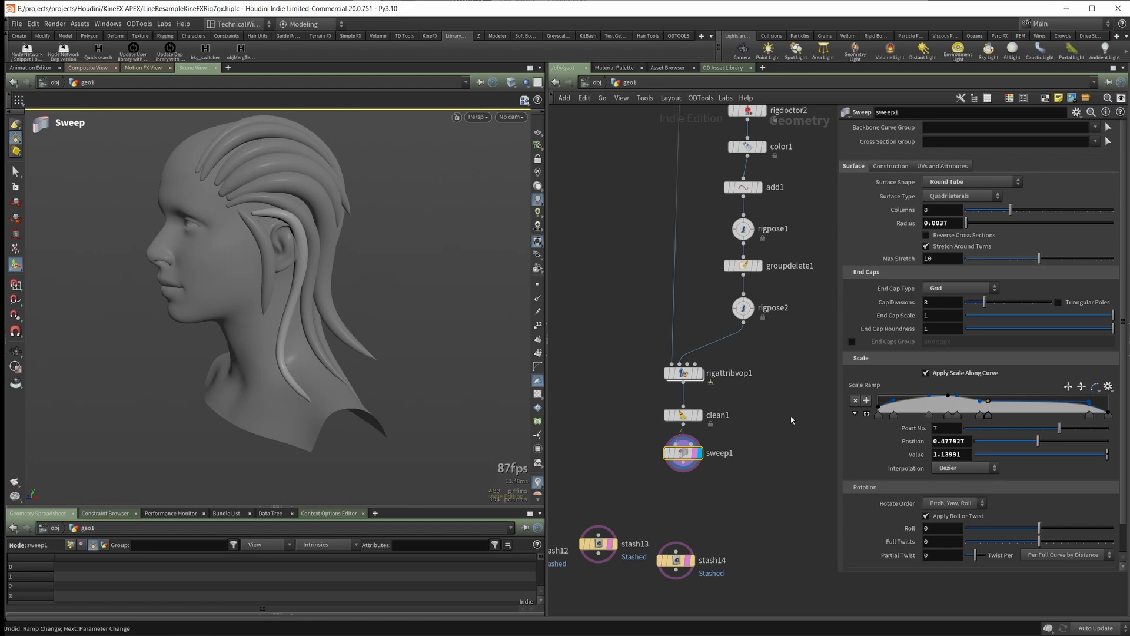
key("Escape")
Examine the swept strand around the head and look over the whole node network.
mouse_move(430, 279)
left_mouse_down()
mouse_move(406, 280)
mouse_move(391, 306)
mouse_move(447, 300)
mouse_move(426, 304)
mouse_move(426, 286)
left_mouse_up()
scroll(432, 297, "up", 2)
middle_click_drag(607, 194, 608, 320)
scroll(602, 285, "down", 4)
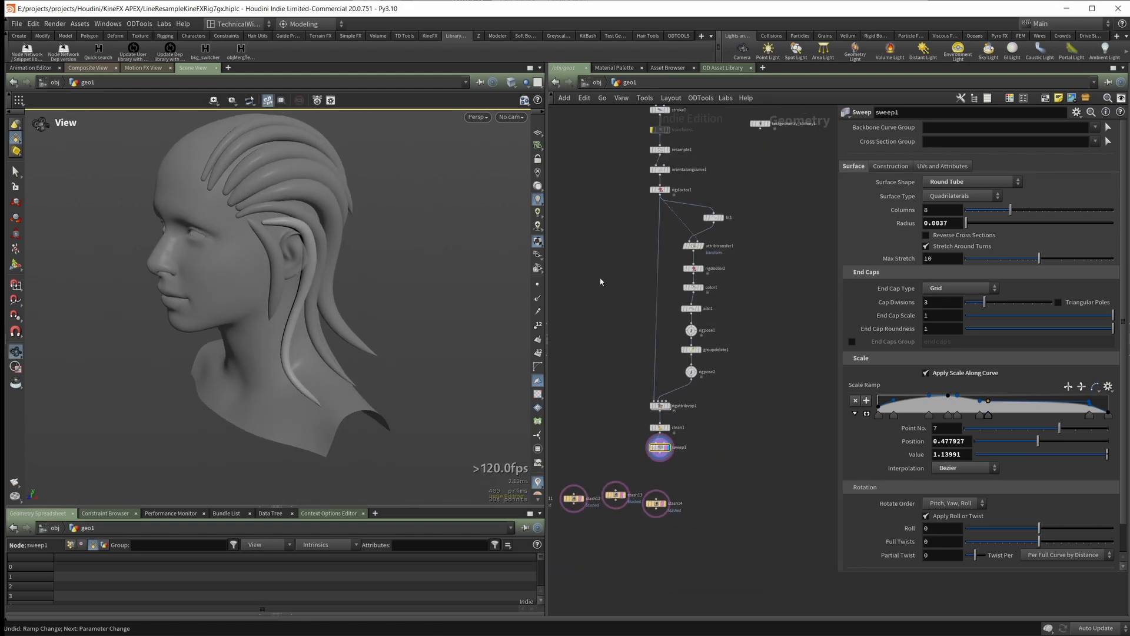
middle_click_drag(596, 188, 599, 262)
scroll(617, 261, "down", 1)
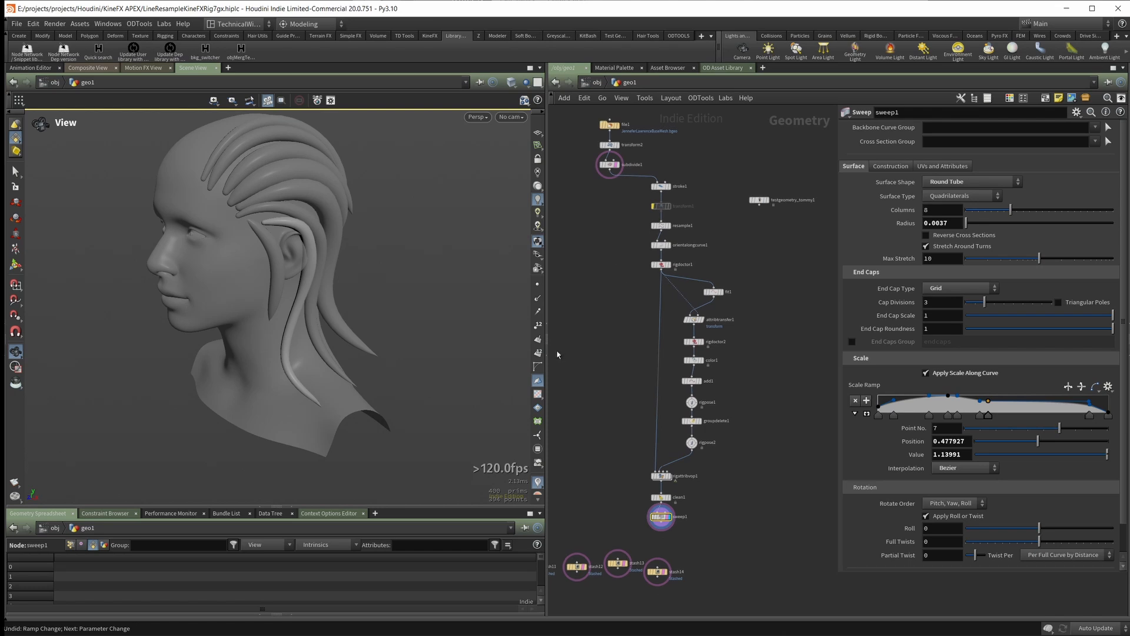
key("Return")
left_click_drag(457, 324, 506, 257)
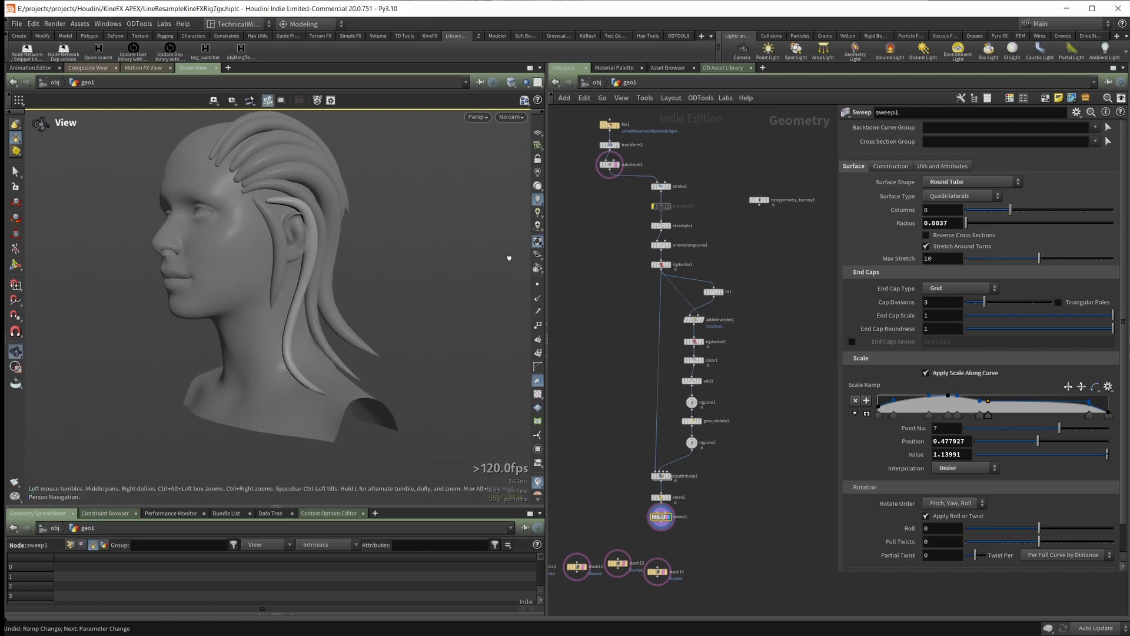
left_click_drag(434, 309, 428, 258, "alt")
key("Return")
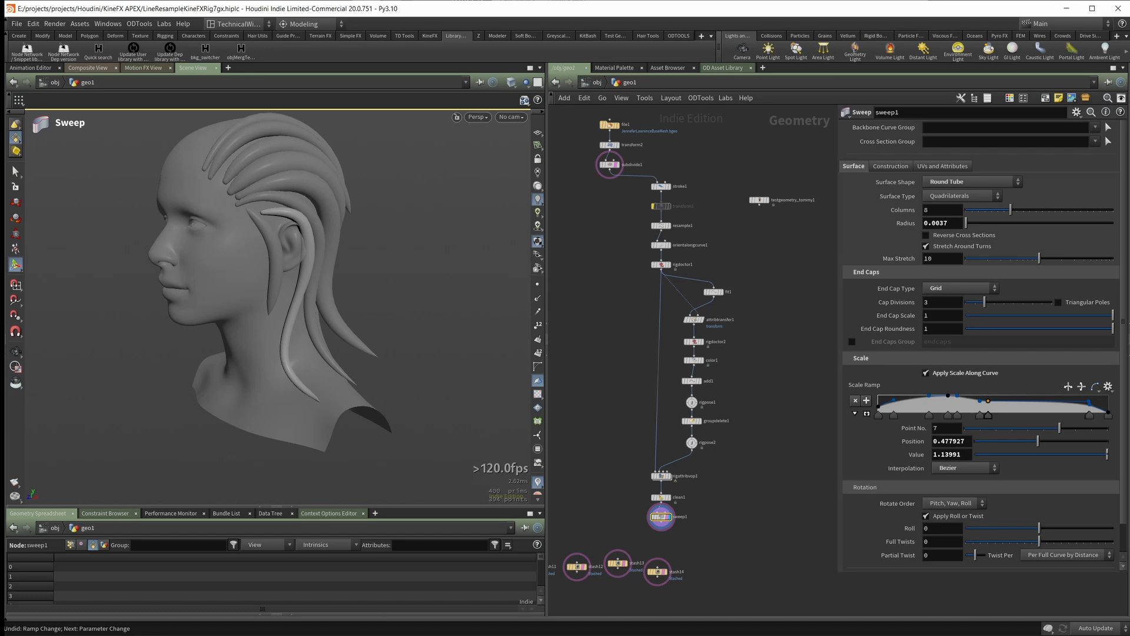
Switch to the browser window showing the Introducing KineFX Houdini 18.5 HIVE video on YouTube.
left_click_drag(529, 0, 314, 41)
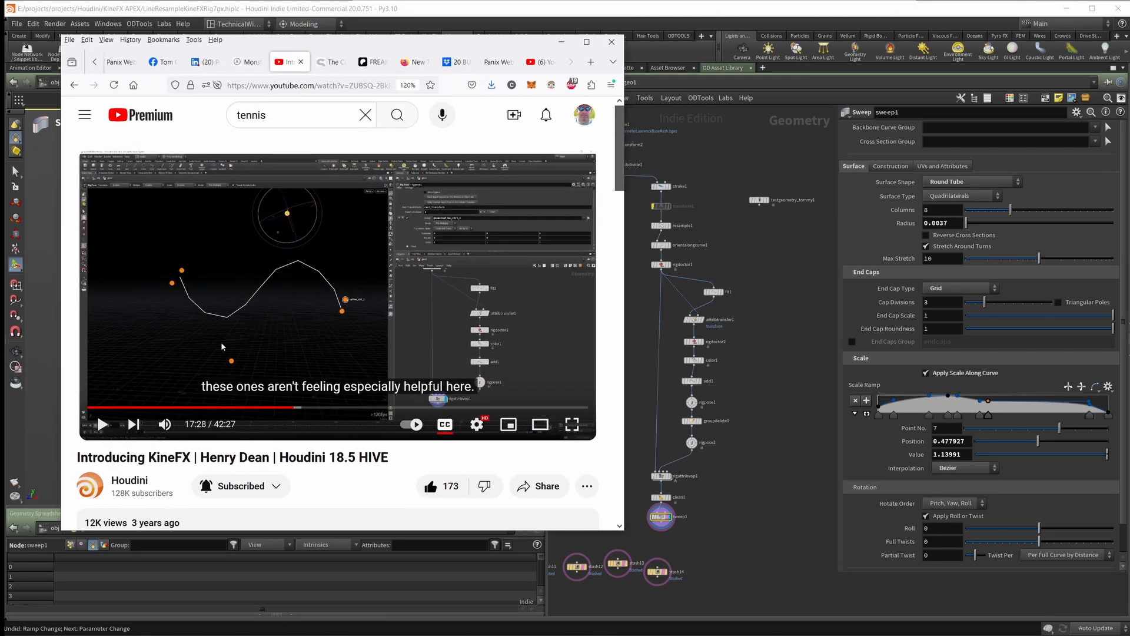